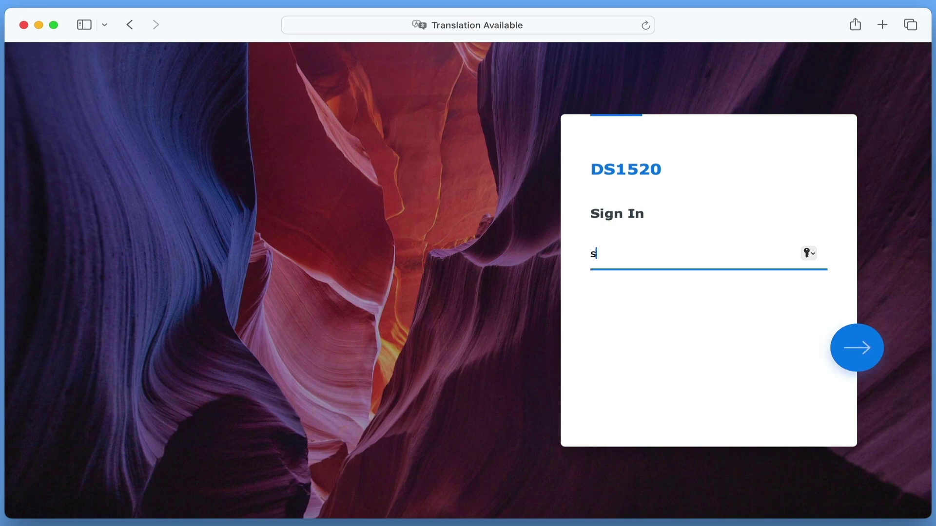
Sign in to DS1520 as admin with the account password.
key("Return")
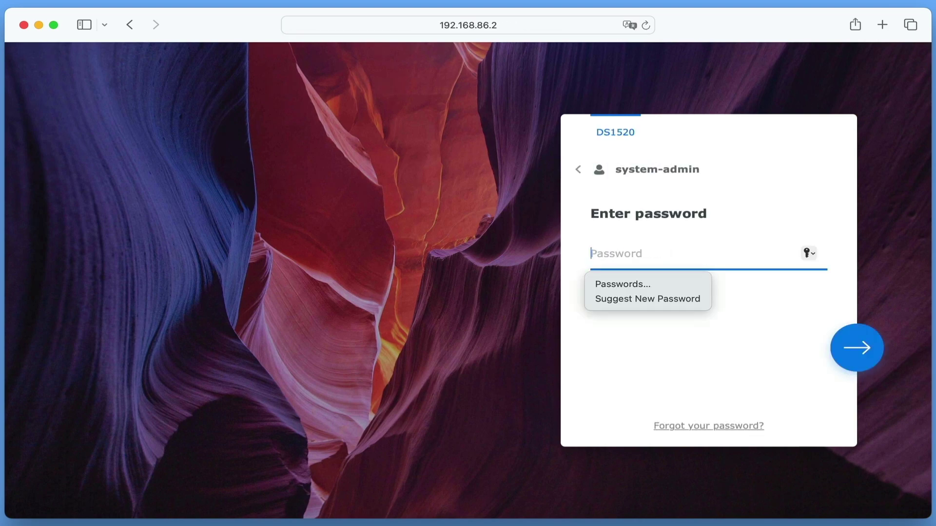
type("•••••••••")
key("Return")
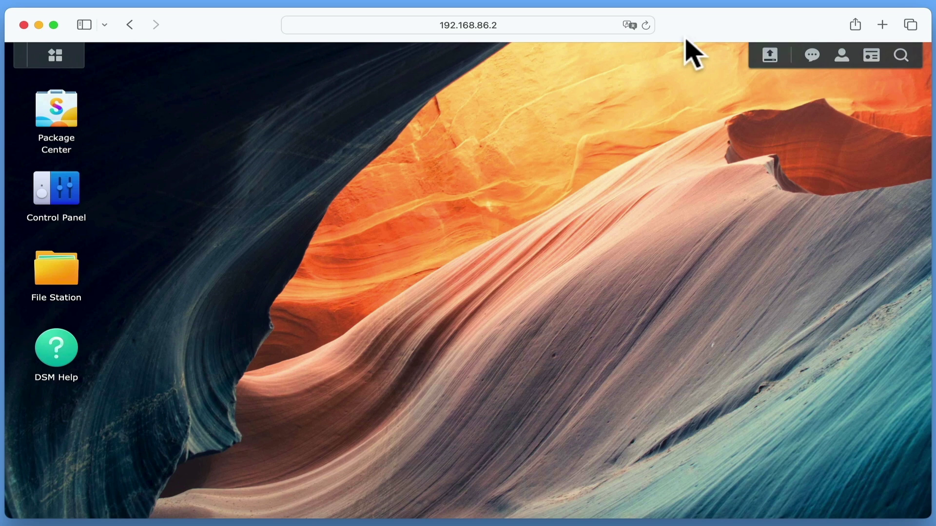
Check the USB disk from the External Devices tray panel, then open Control Panel.
left_click(770, 58)
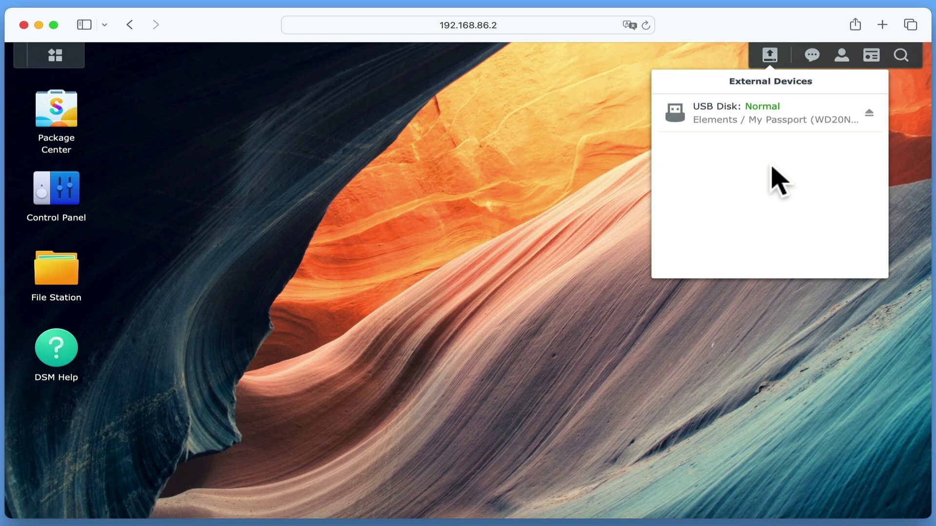
left_click(869, 117)
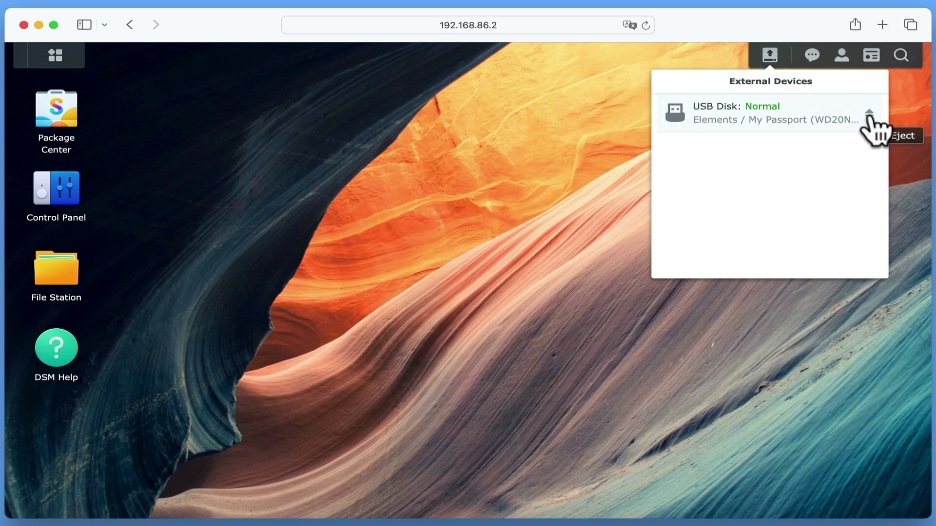
left_click(905, 117)
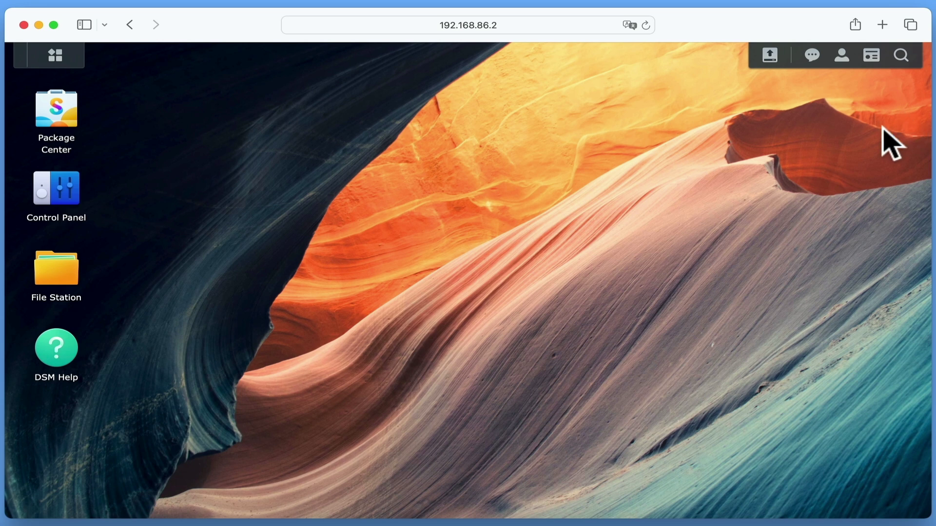
left_click(54, 197)
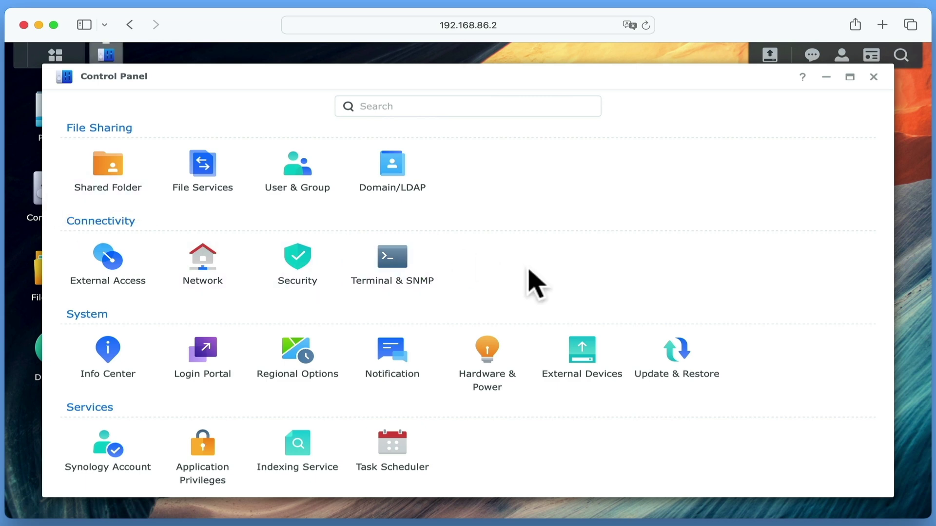
Go to Control Panel's External Devices page and select USB Disk 1 (ext4, usbshare1).
left_click(596, 369)
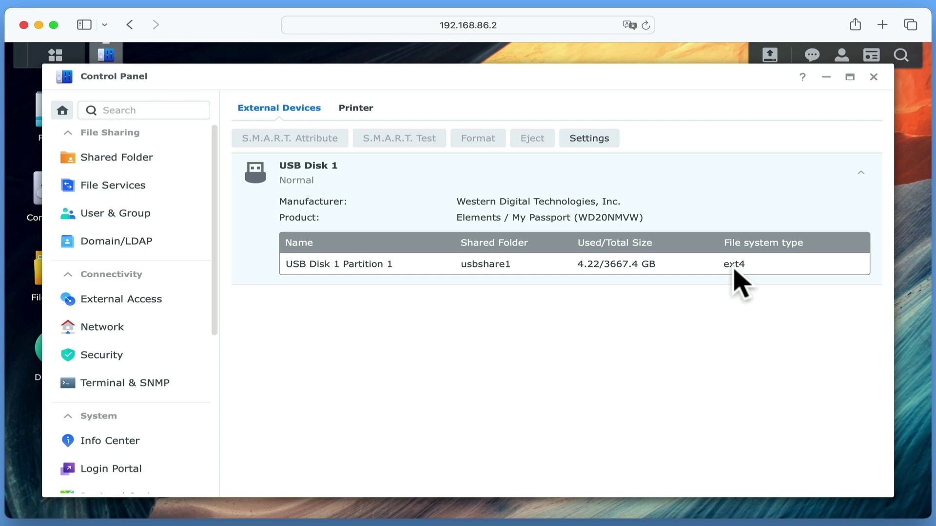
left_click(735, 272)
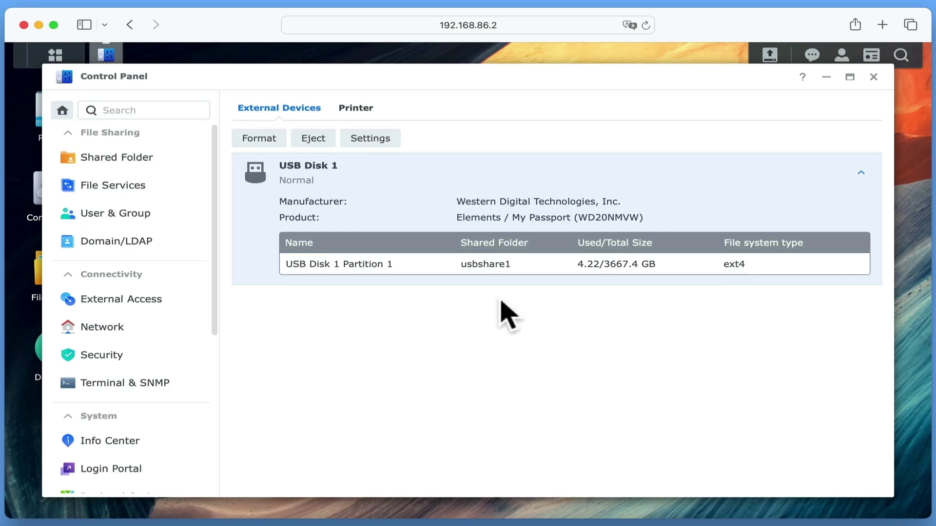
View USB Disk 1's Format dialog, cancel without formatting, and close Control Panel.
left_click(259, 139)
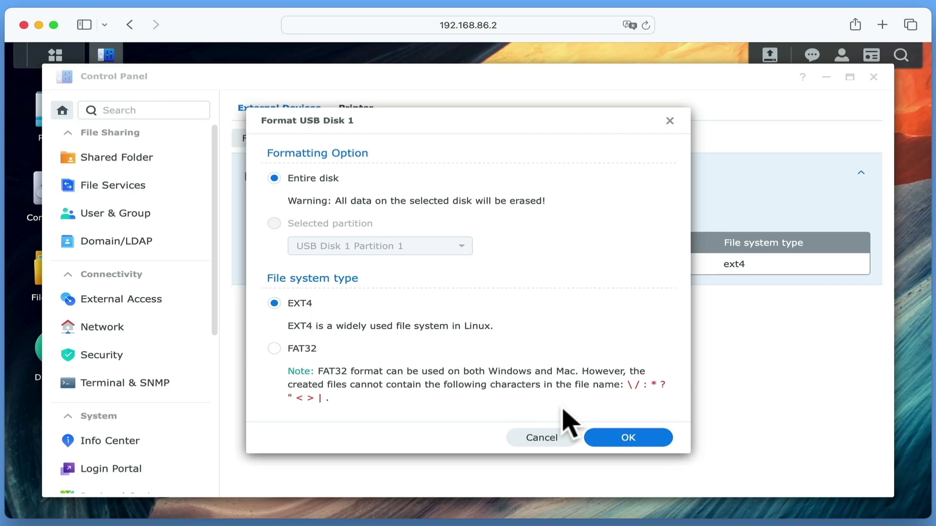
left_click(541, 438)
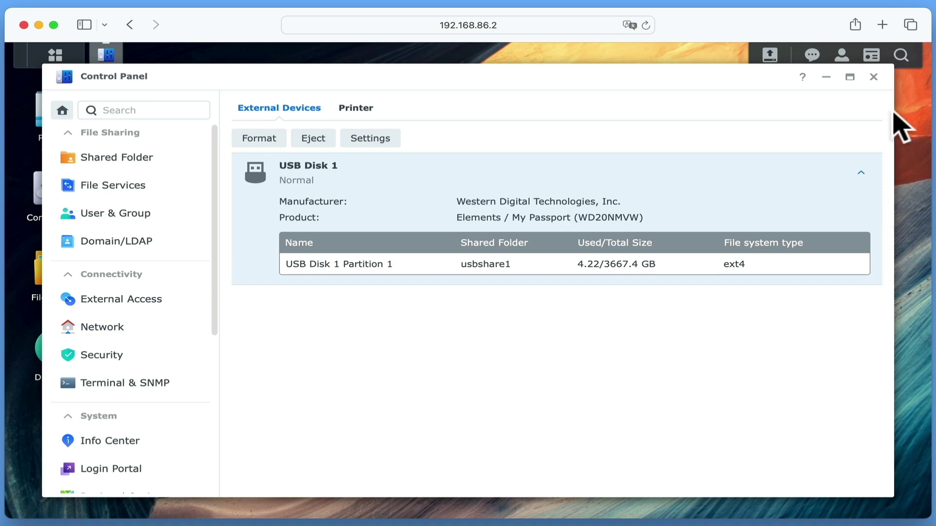
left_click(873, 77)
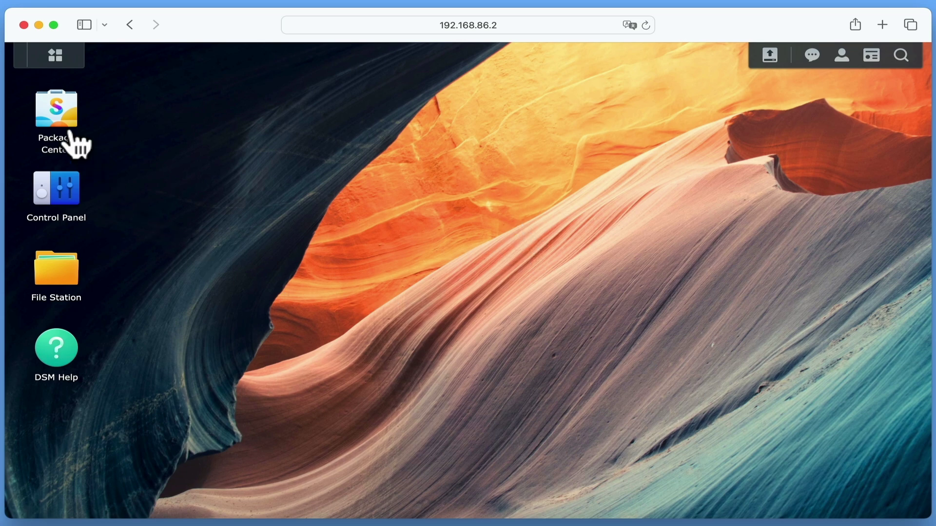
Install Hyper Backup from Package Center's Backup category, accepting PHP 7.4 as well.
left_click(58, 117)
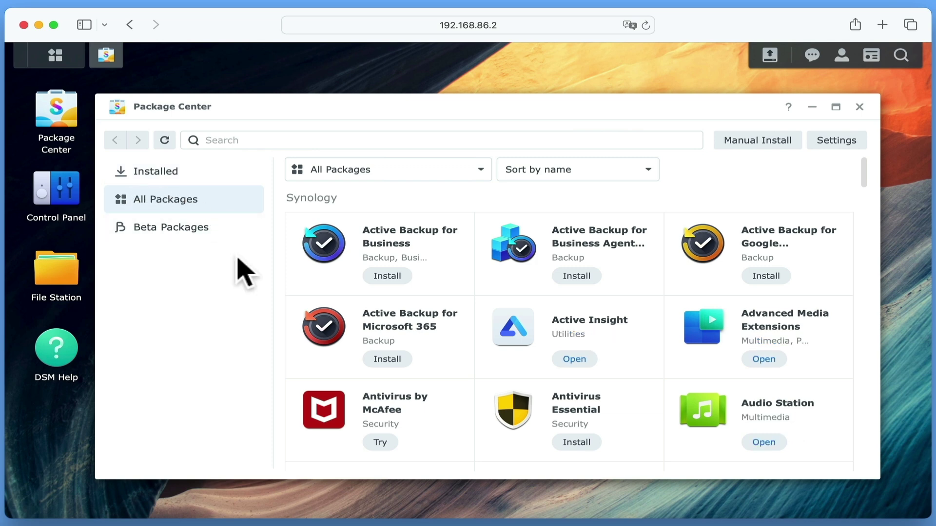
left_click(483, 172)
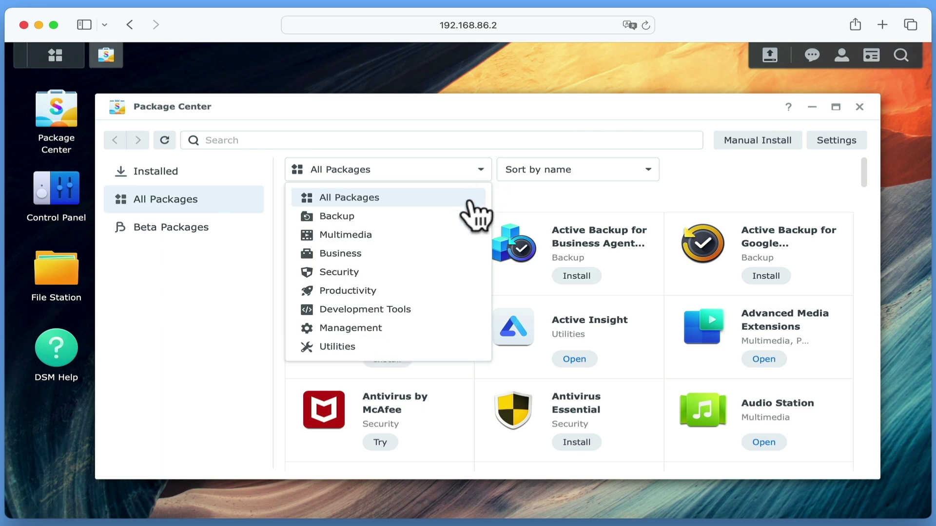
left_click(470, 227)
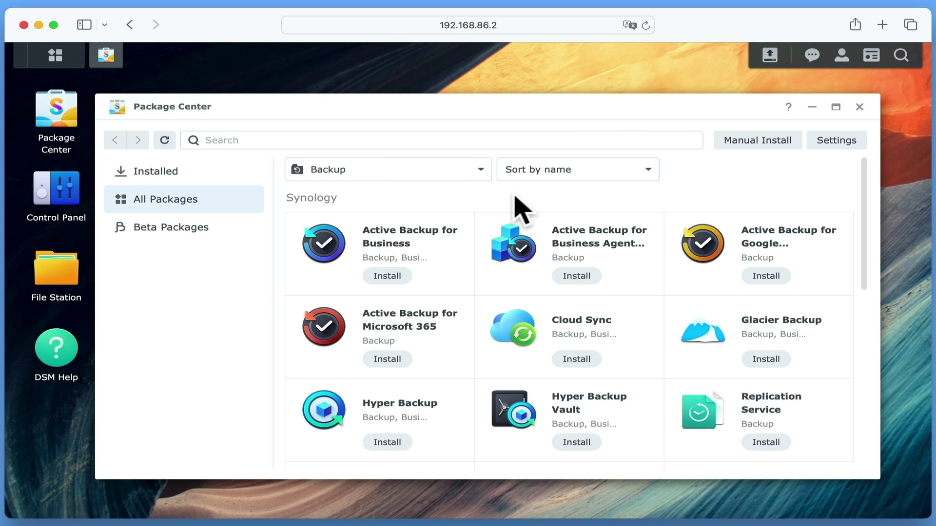
left_click(454, 427)
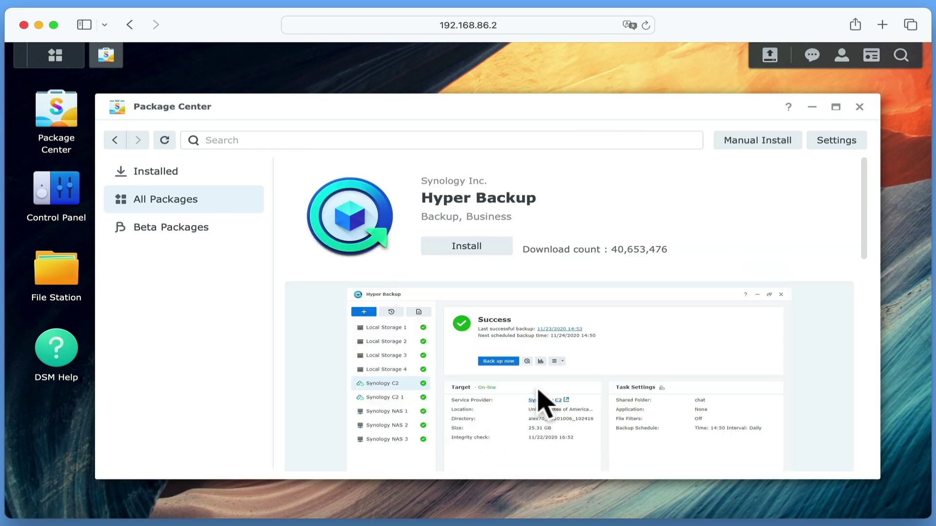
left_click(497, 254)
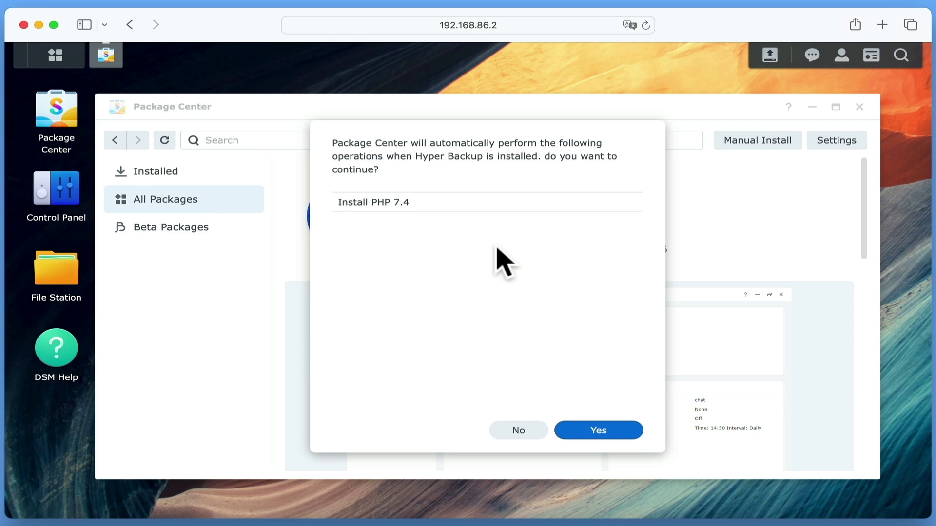
left_click(624, 431)
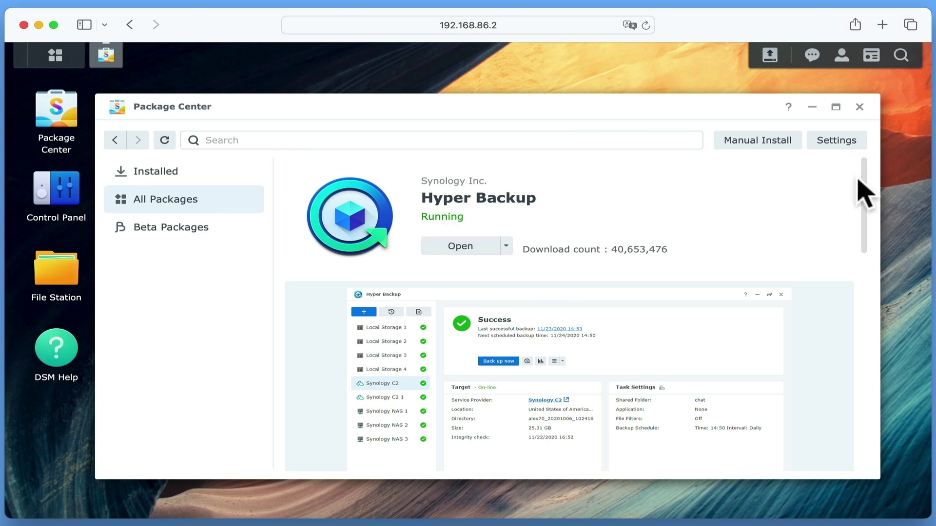
left_click(859, 107)
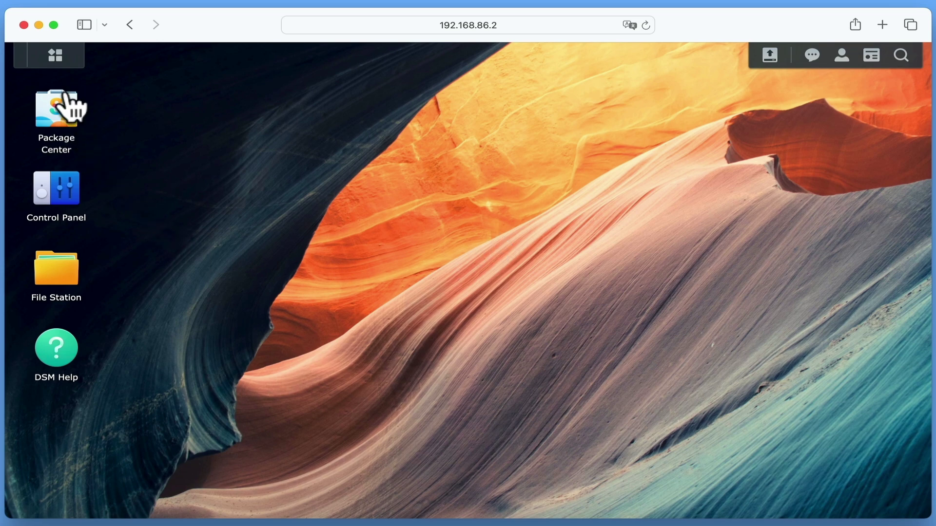
Launch Hyper Backup from the Main Menu to bring up its Backup Wizard.
left_click(56, 61)
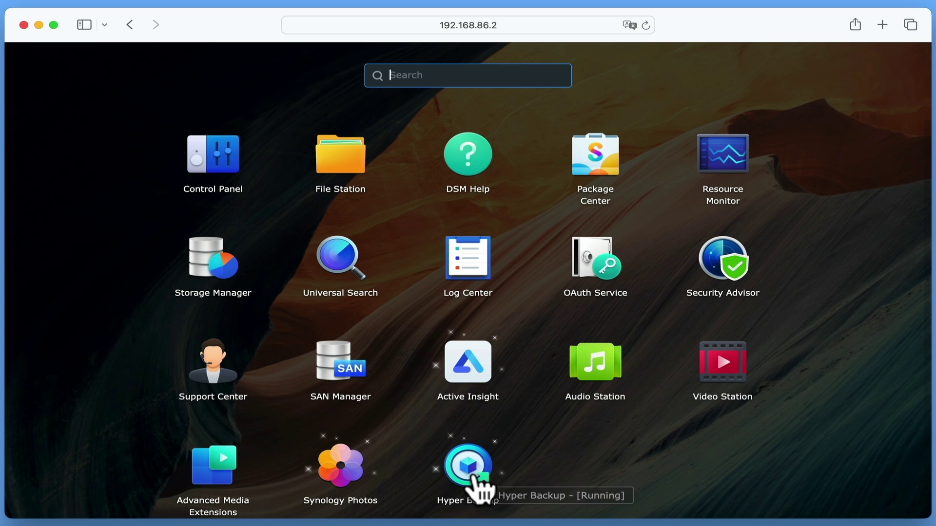
left_click(476, 478)
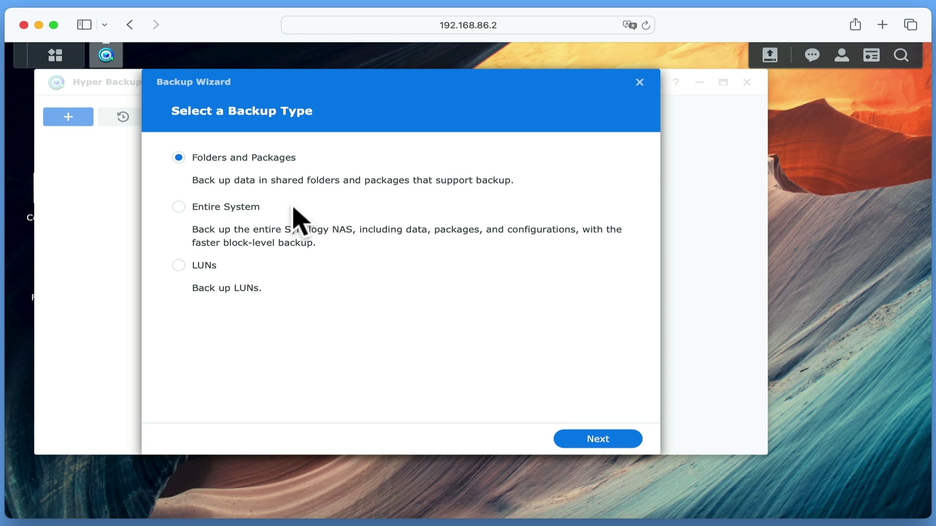
left_click(182, 207)
left_click(598, 445)
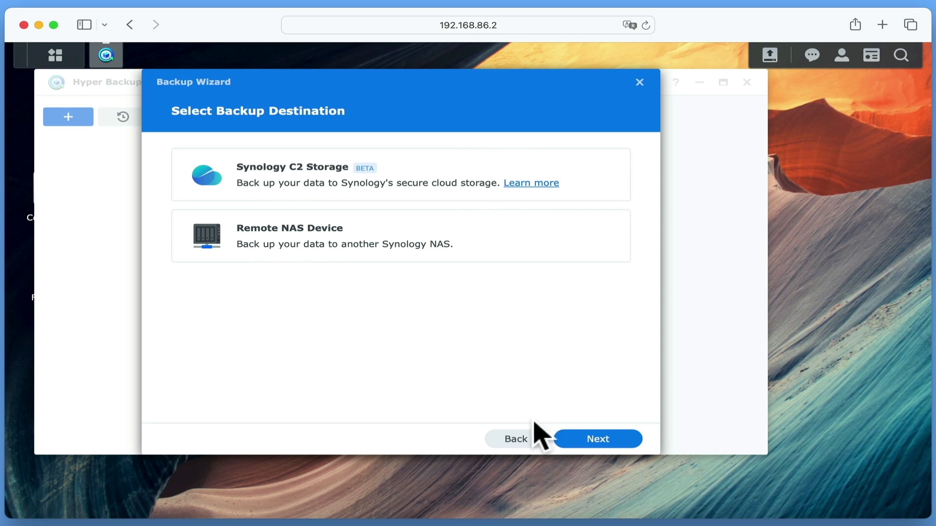
left_click(526, 438)
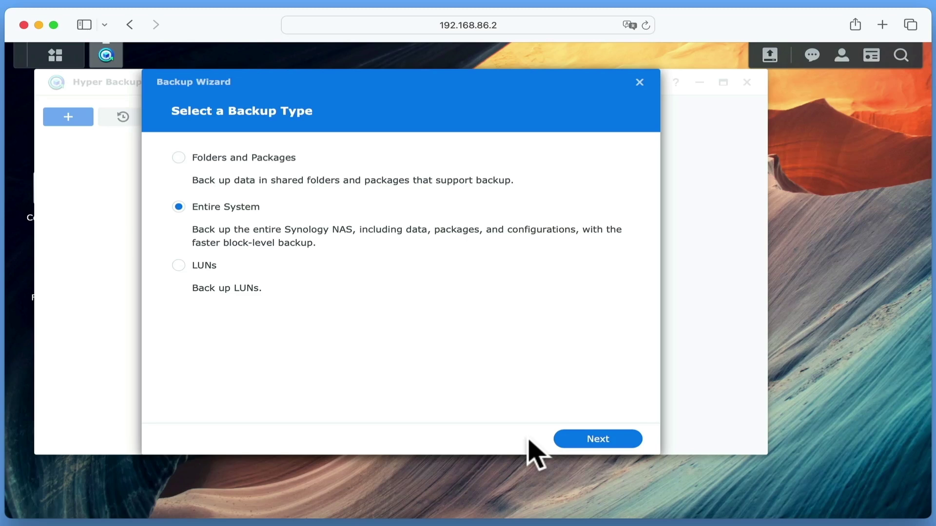
left_click(181, 158)
Choose Local Shared Folder or USB as the backup destination type.
left_click(598, 441)
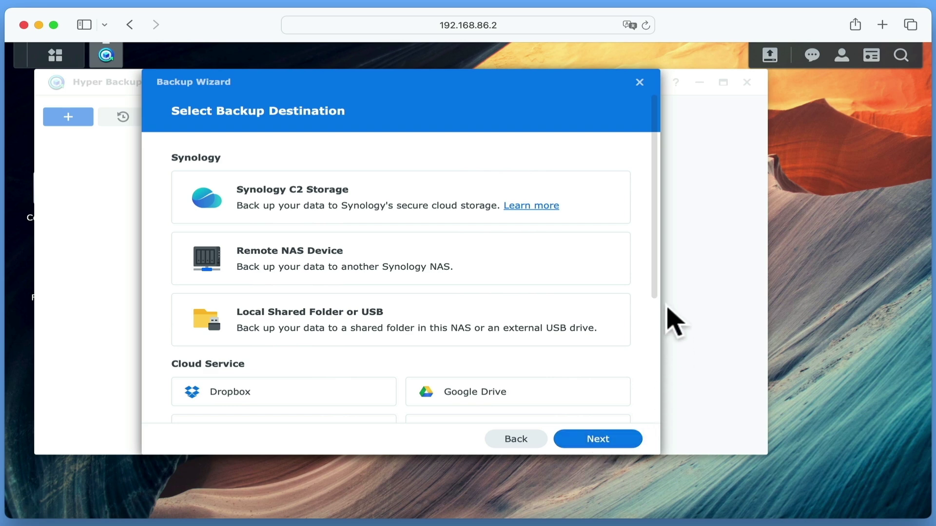
left_click_drag(654, 275, 661, 418)
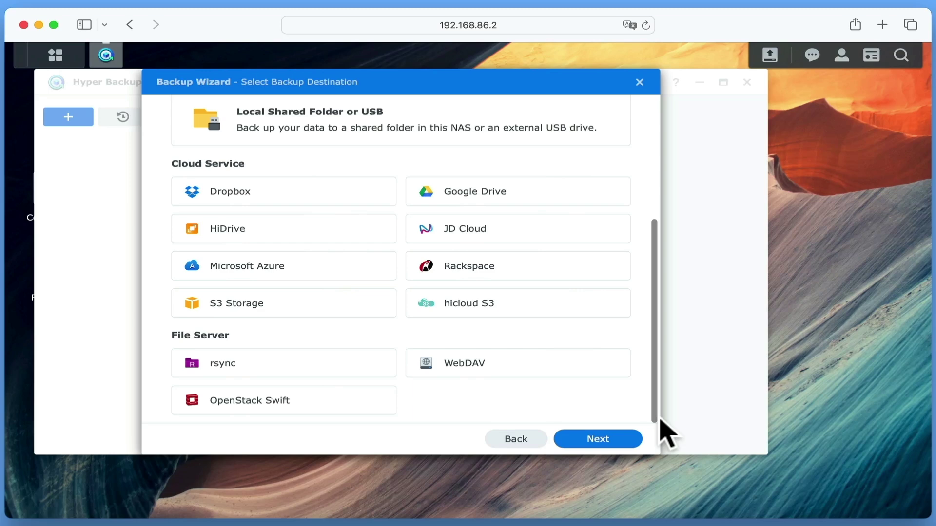
left_click_drag(659, 420, 647, 273)
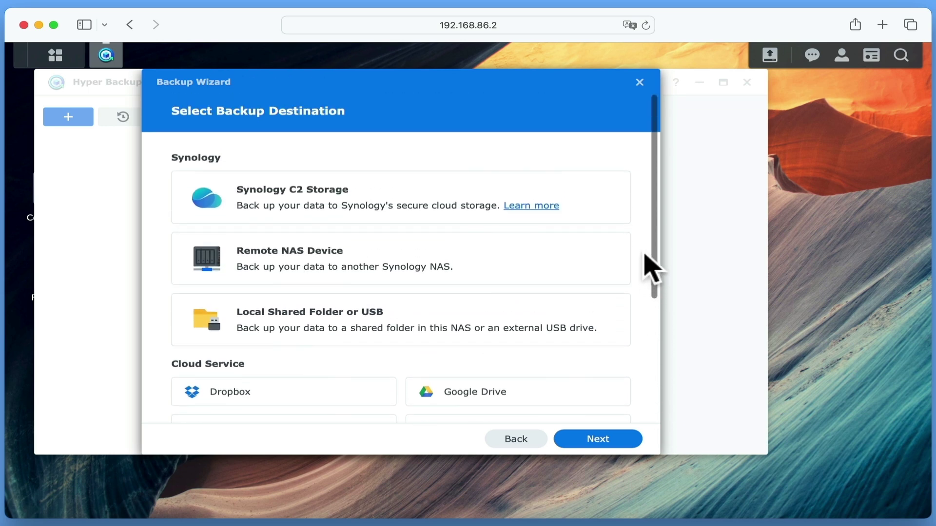
left_click(489, 319)
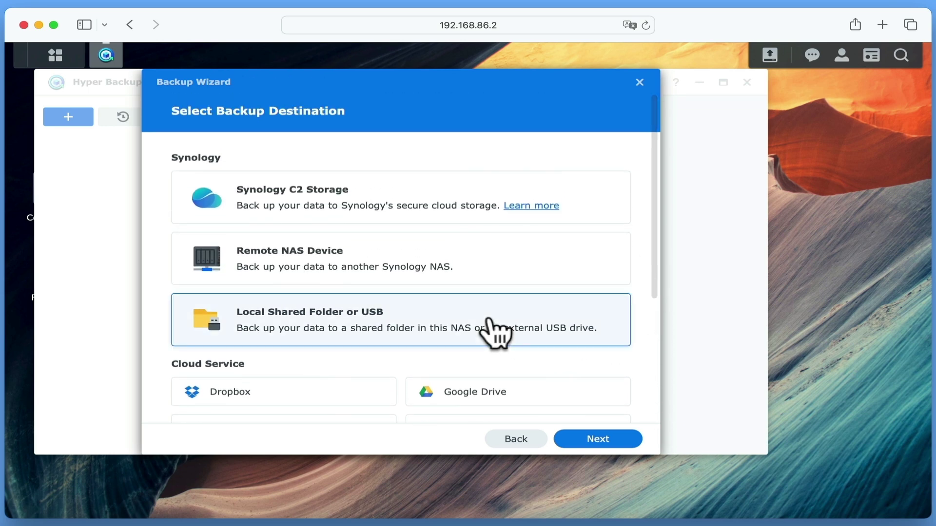
Keep multiple backup versions rather than a single version.
left_click(599, 442)
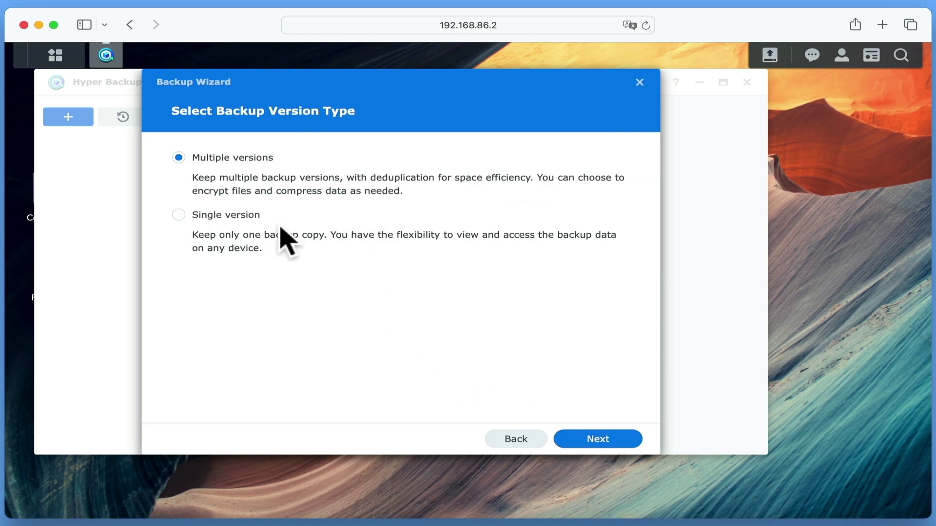
left_click(272, 215)
left_click(247, 157)
Set the backup destination to shared folder usbshare1 with directory DS1520.
left_click(589, 439)
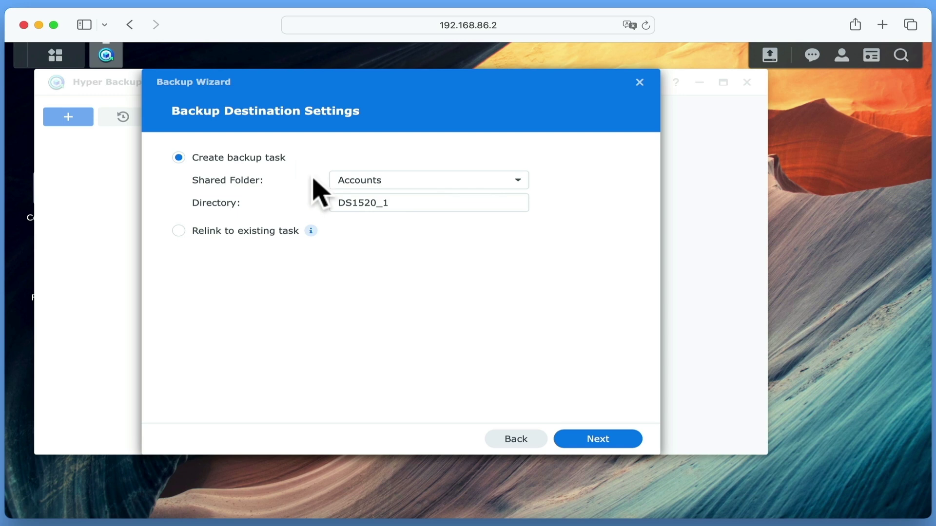
left_click(519, 183)
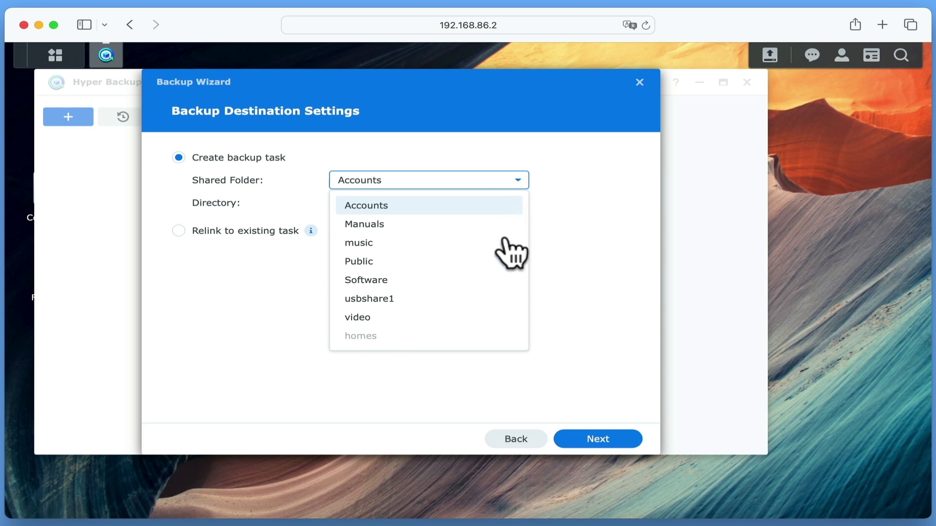
left_click(492, 306)
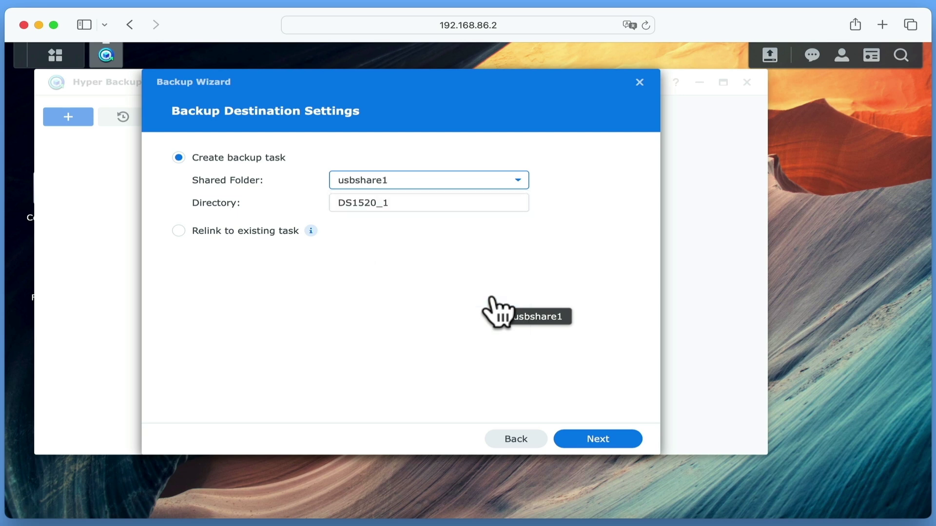
left_click(414, 202)
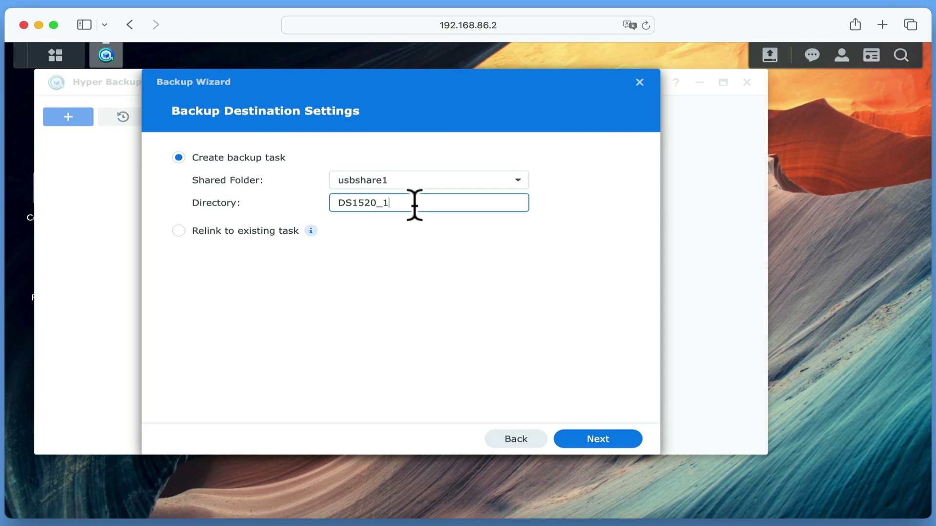
key("BackSpace")
key("BackSpace")
left_click(541, 209)
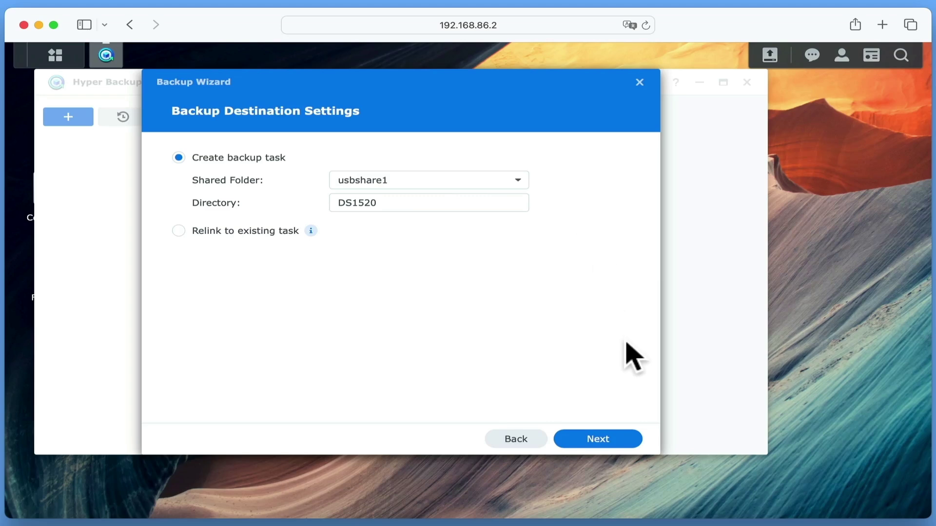
left_click(615, 440)
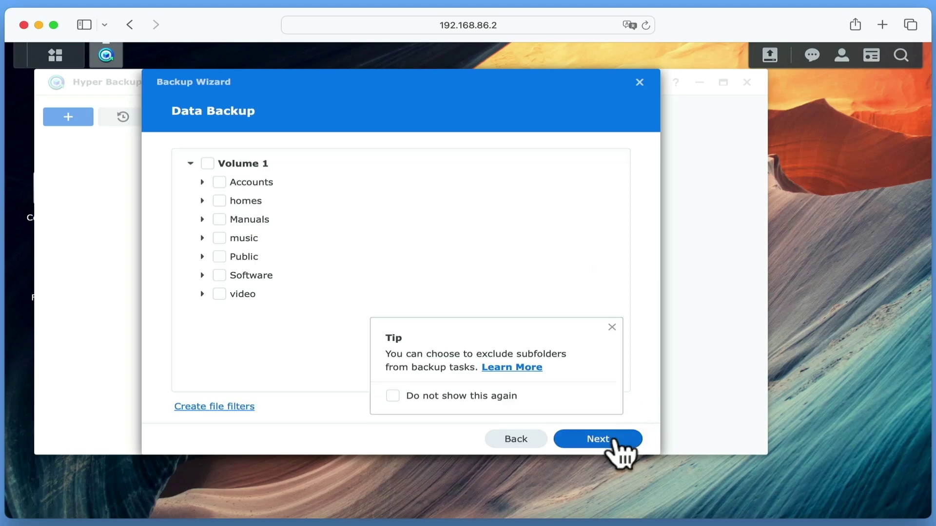
Tick Accounts, homes, Manuals, music, Software, video and Public for backup.
left_click(612, 327)
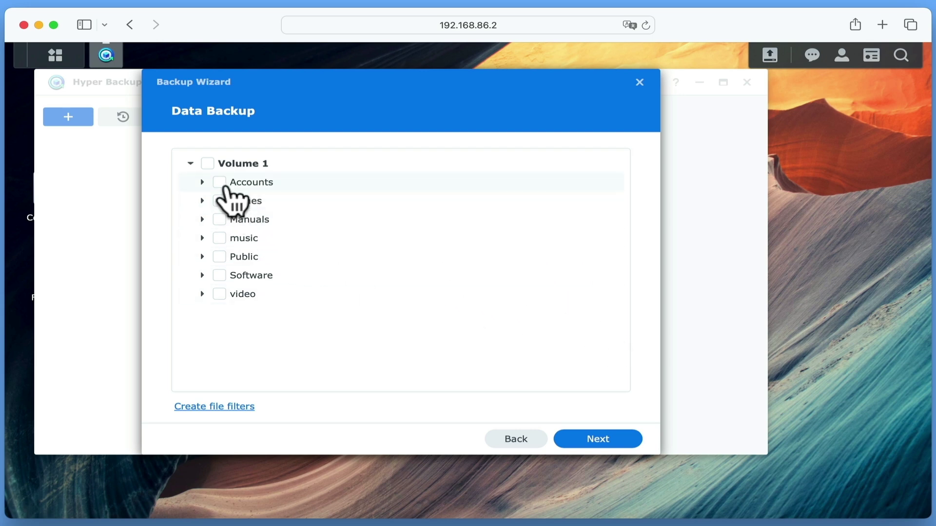
left_click(220, 182)
left_click(219, 201)
left_click(219, 220)
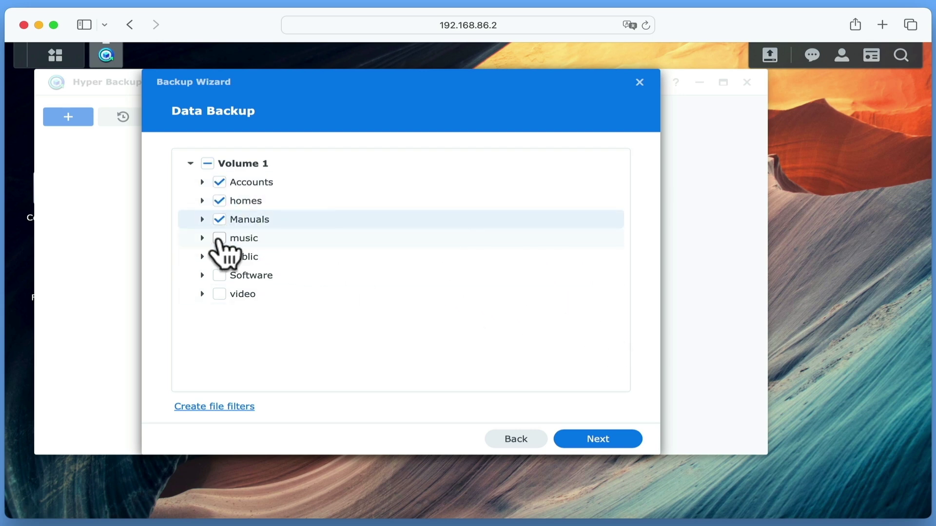
left_click(219, 237)
left_click(220, 276)
left_click(219, 294)
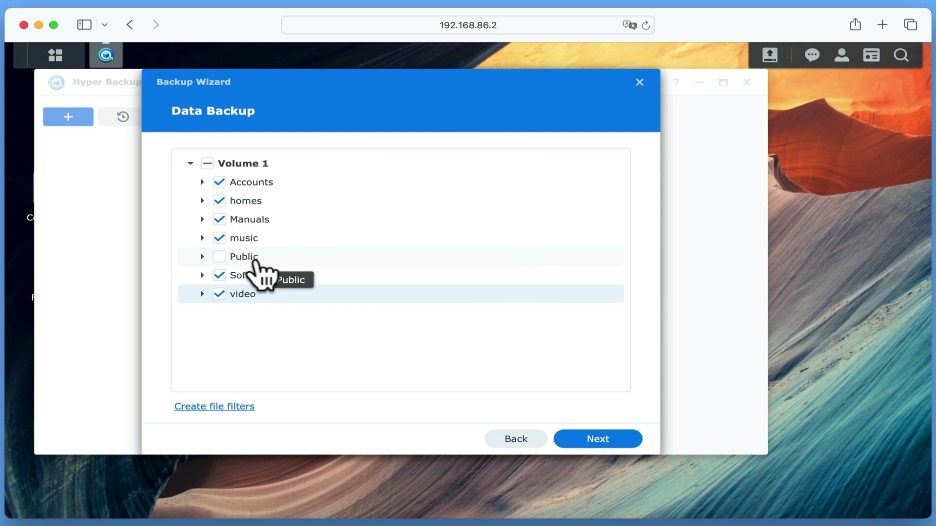
left_click(219, 257)
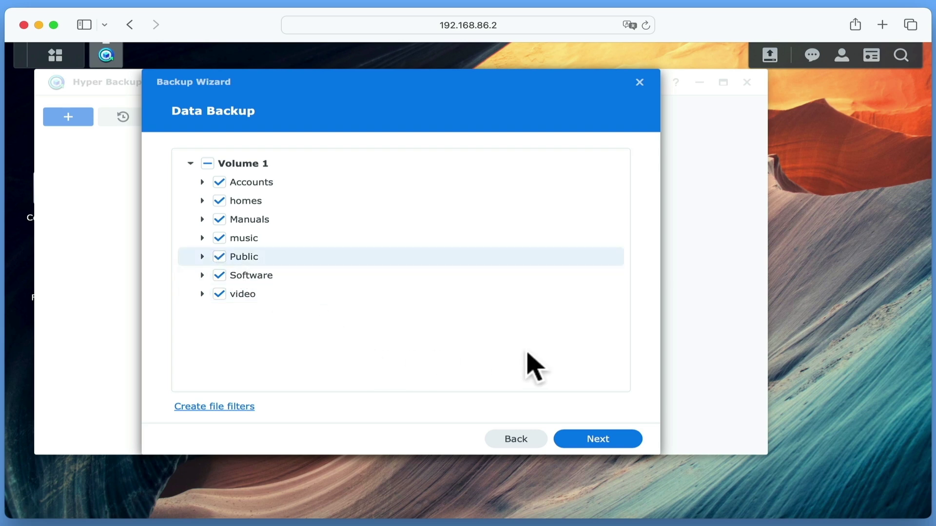
left_click(622, 446)
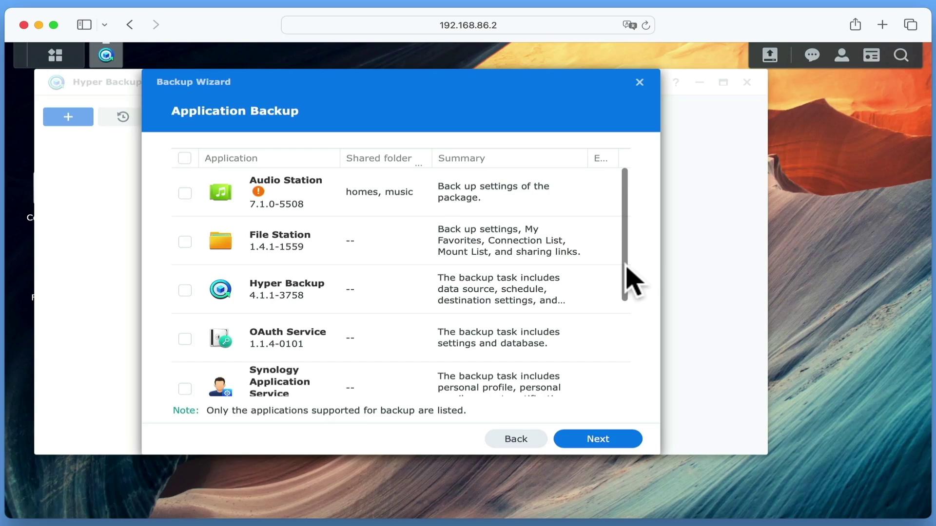
Tick Audio Station, Hyper Backup, Synology Photos and Video Station under Application Backup.
left_click(184, 193)
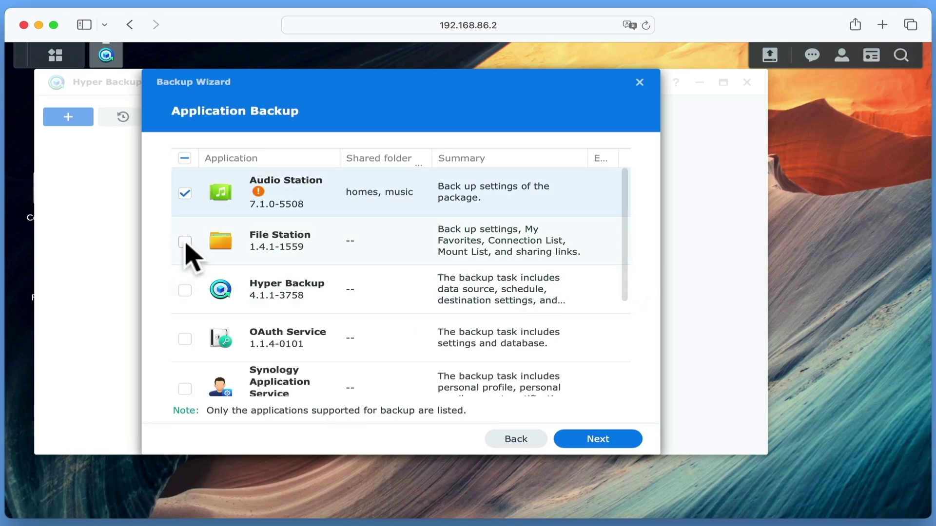
left_click(185, 291)
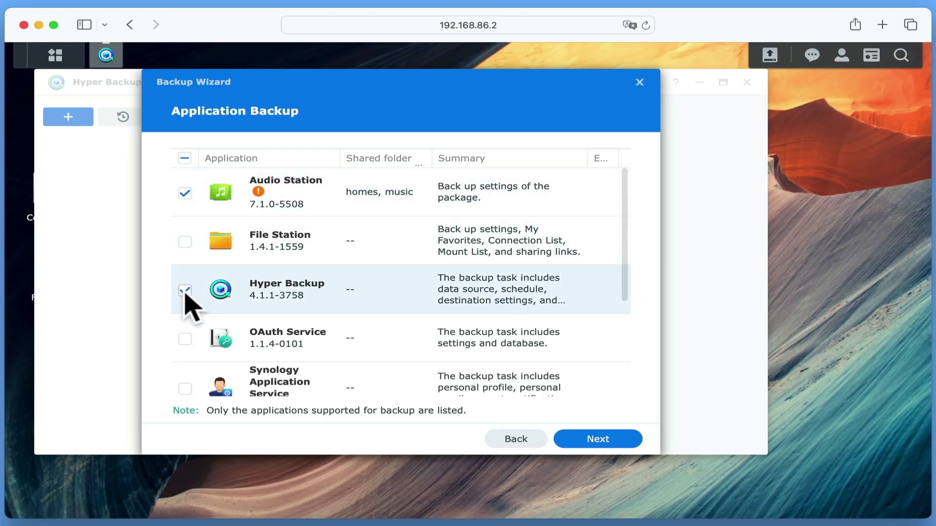
left_click_drag(623, 283, 622, 393)
left_click(185, 316)
left_click(184, 373)
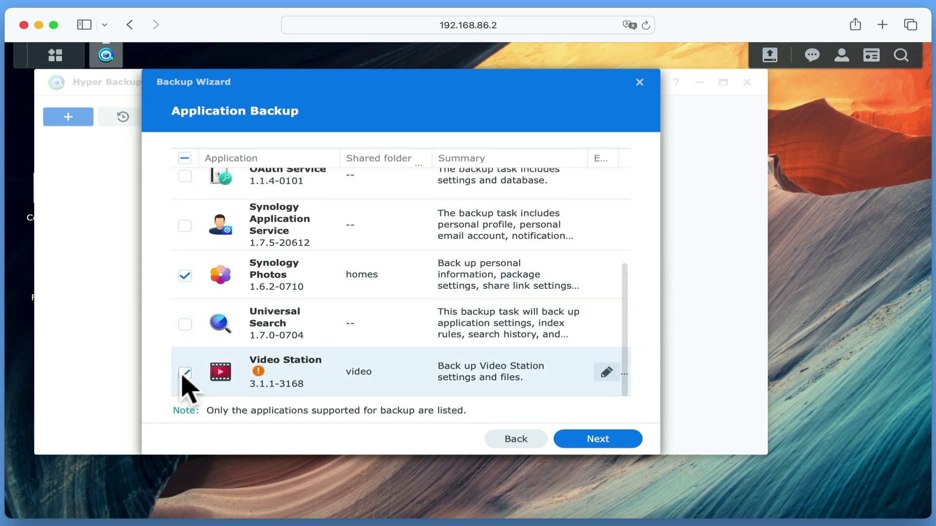
left_click(600, 441)
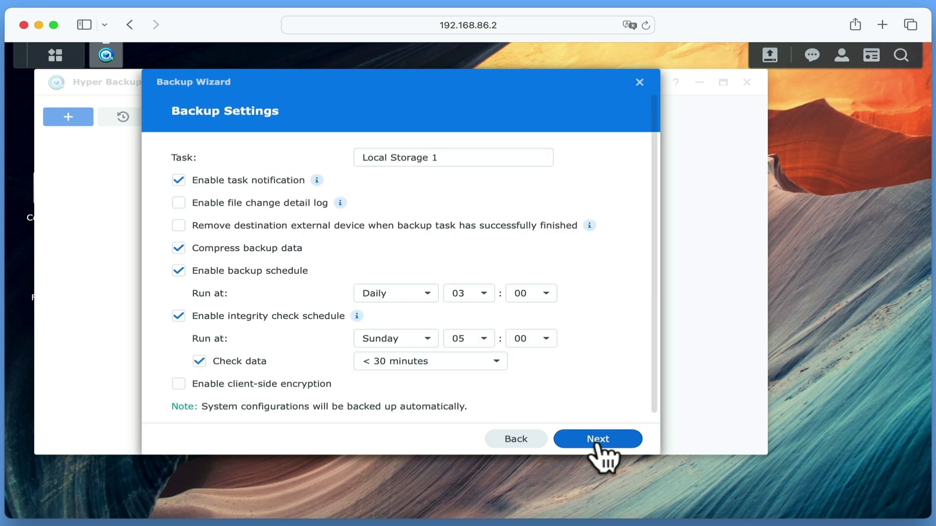
Rename the backup task to 'Local Storage' by removing the trailing ' 1'.
left_click(463, 158)
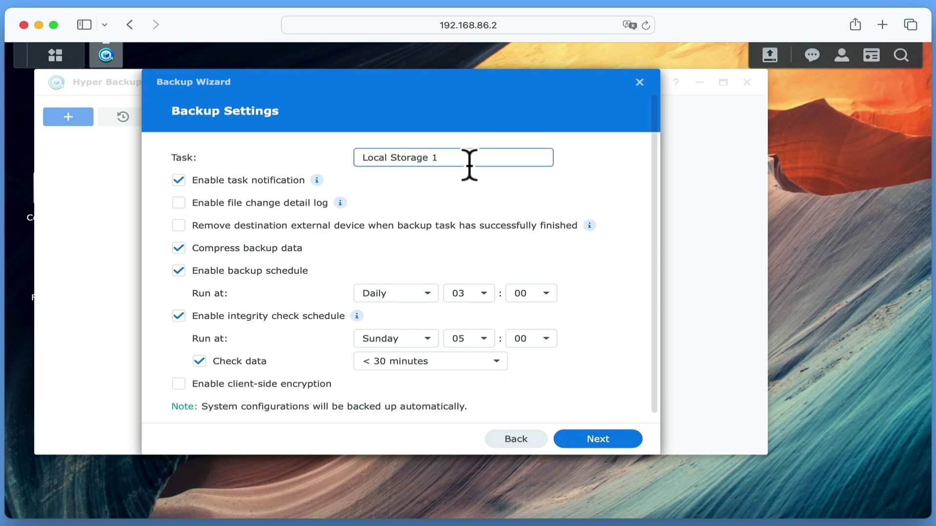
key("BackSpace")
key("BackSpace")
left_click(418, 197)
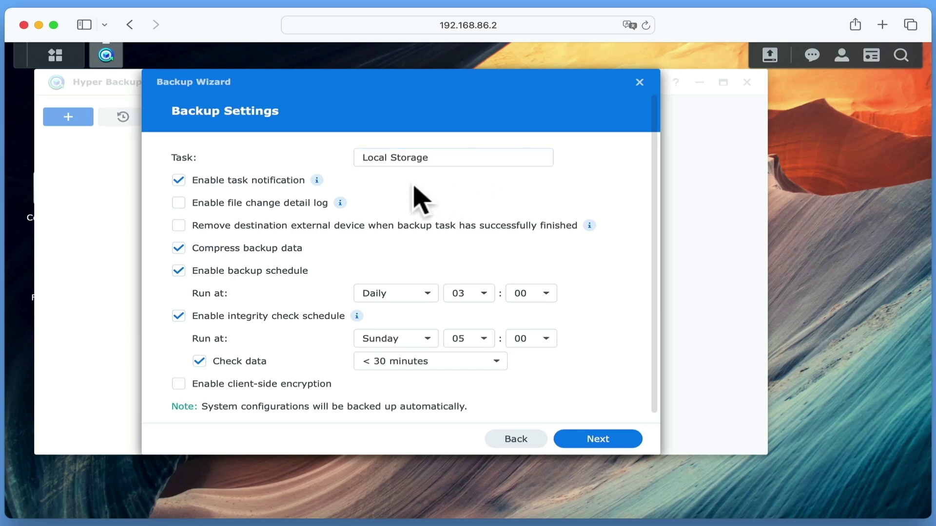
Schedule the backup to run daily at 01:00.
mouse_move(340, 204)
mouse_move(591, 227)
left_click(428, 294)
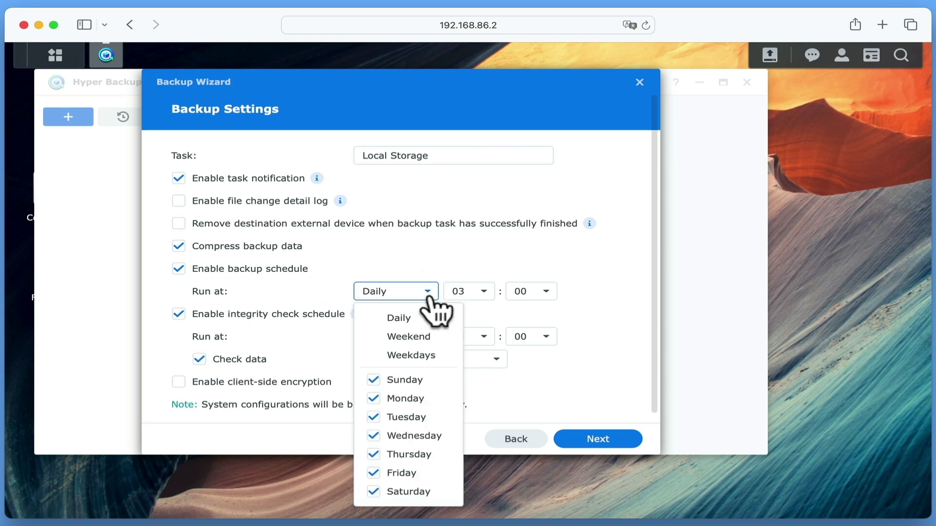
left_click(592, 295)
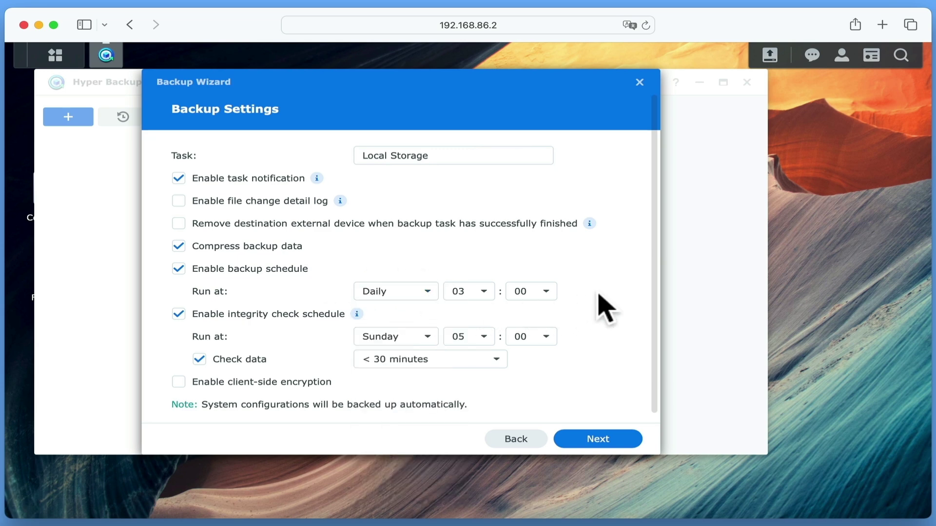
left_click(484, 293)
scroll(490, 335, "up", 3)
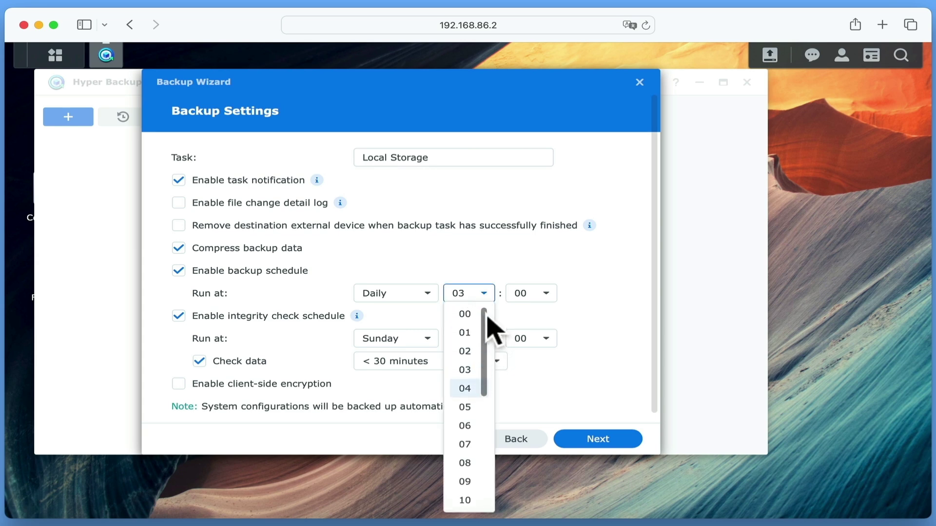
left_click(476, 333)
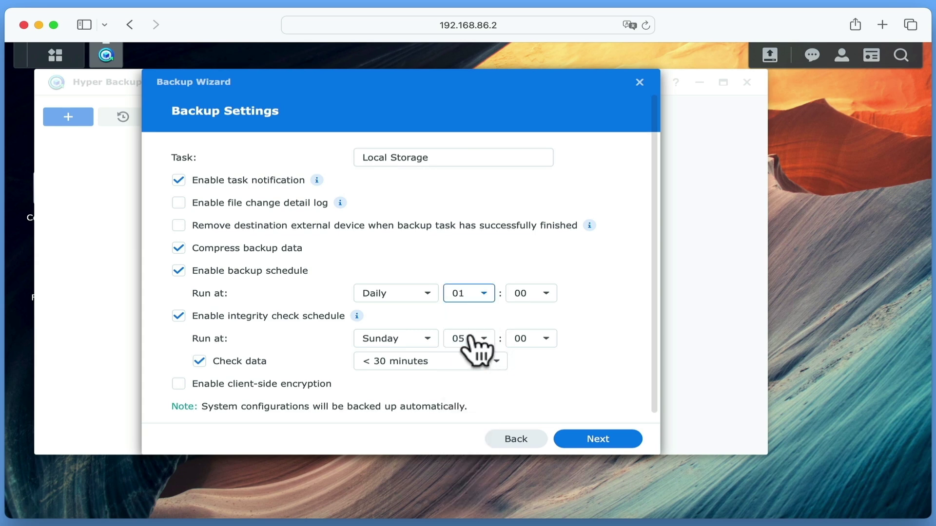
left_click(569, 297)
Leave the integrity check hour at 05 and proceed to Rotation Settings.
mouse_move(359, 318)
left_click(484, 339)
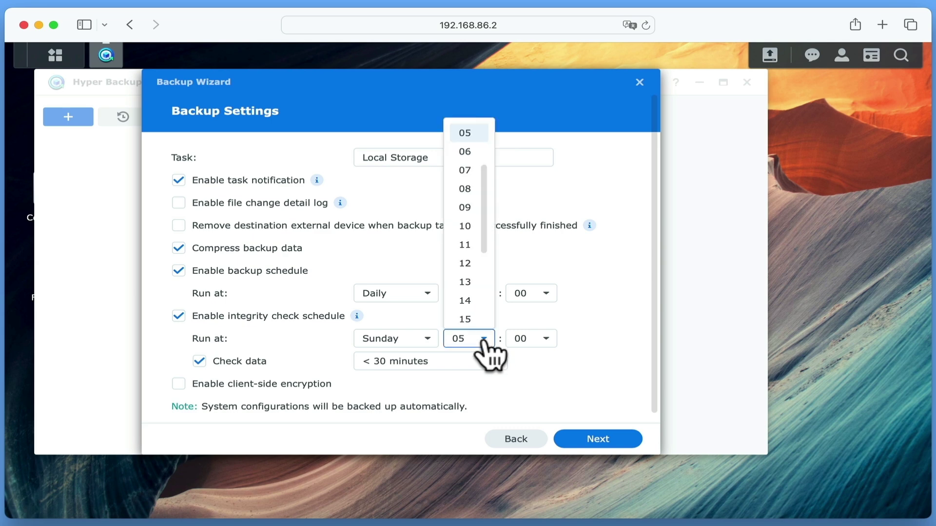
left_click(484, 339)
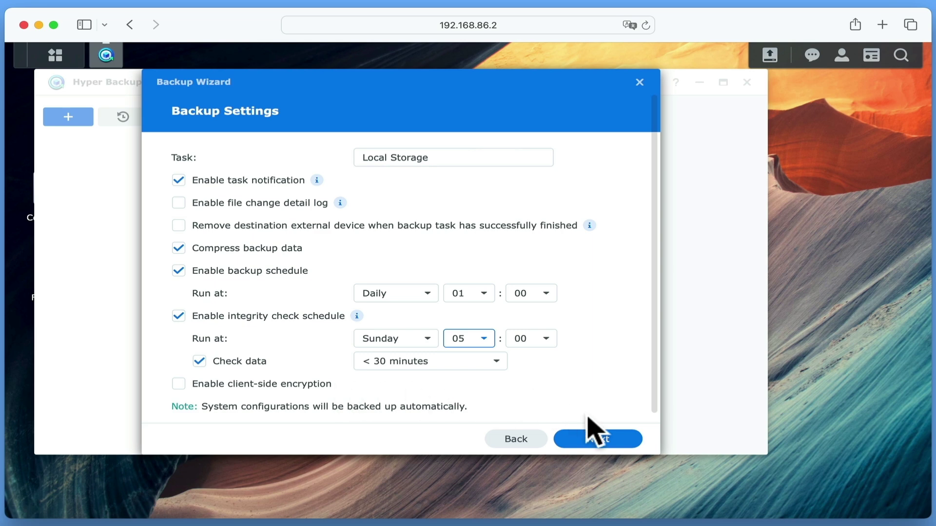
left_click(607, 445)
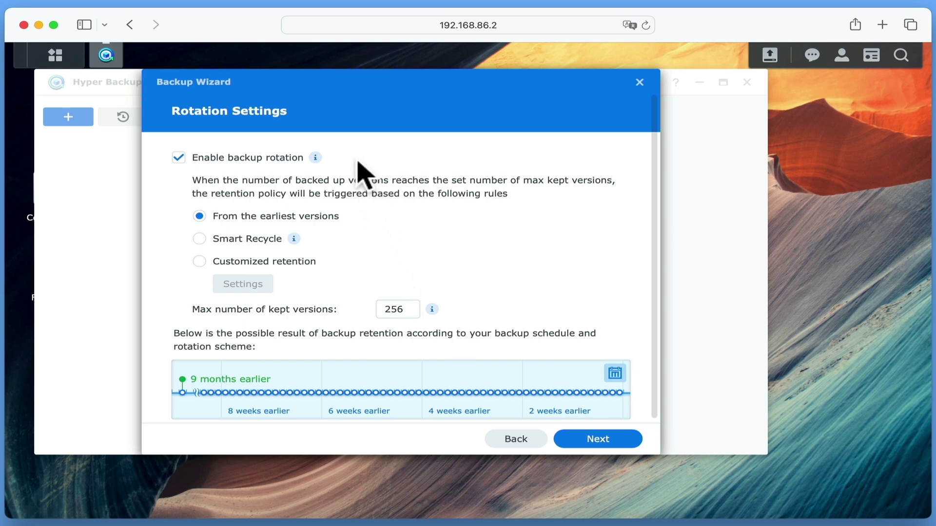
Accept the default rotation settings, review the summary and finish the Local Storage task.
mouse_move(317, 159)
mouse_move(295, 240)
mouse_move(432, 310)
left_click(607, 439)
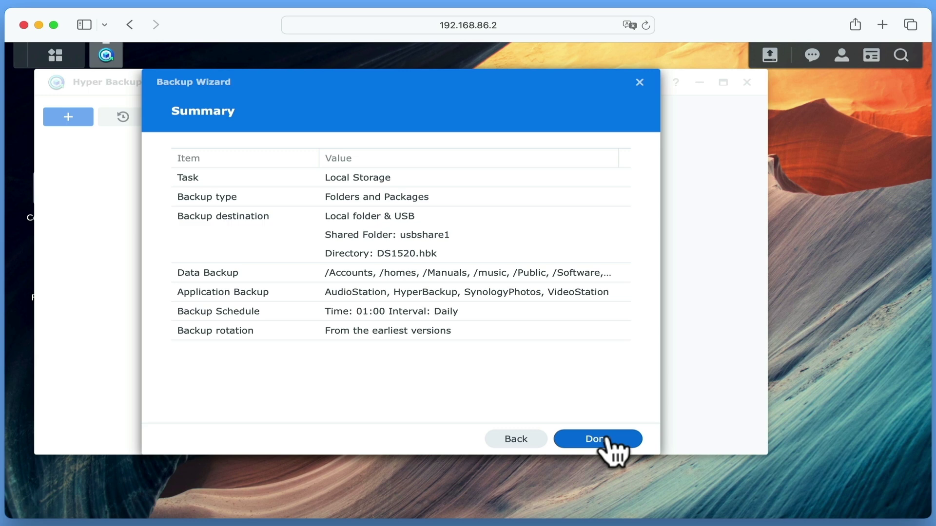
left_click(610, 441)
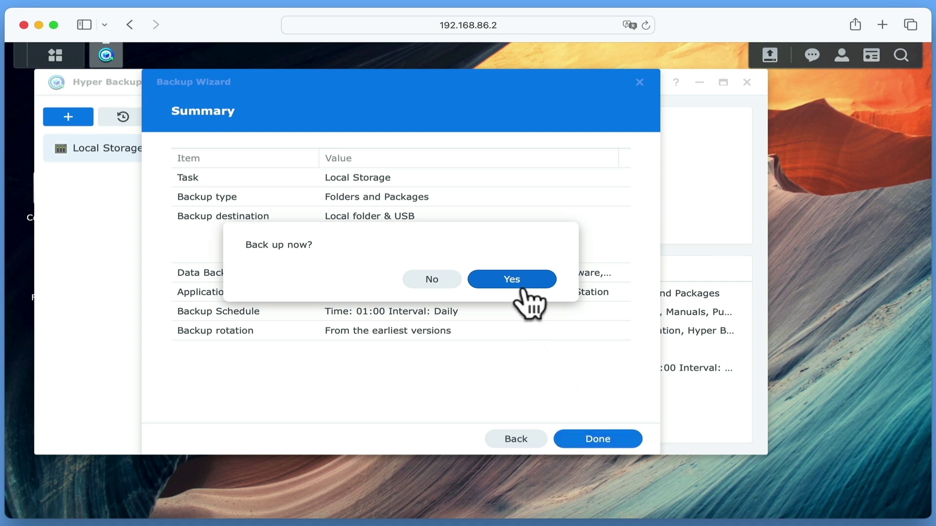
left_click(521, 290)
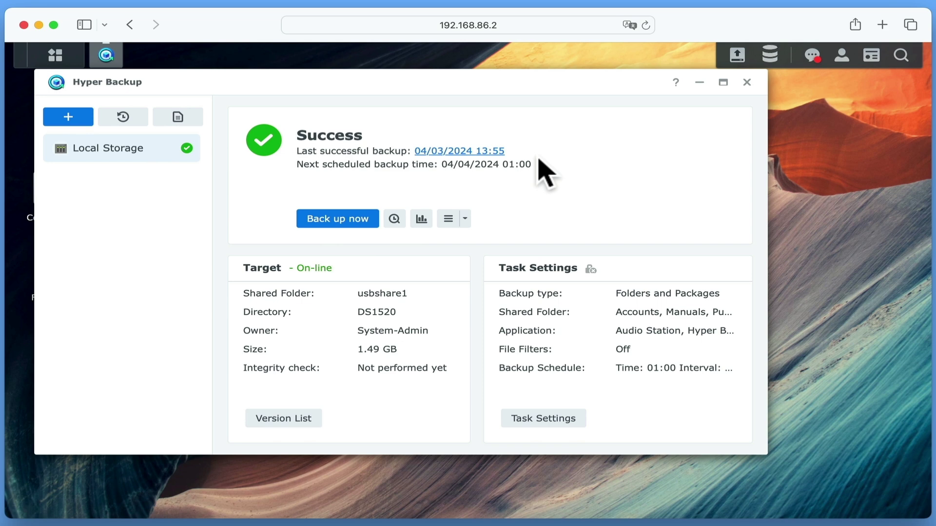
left_click(812, 56)
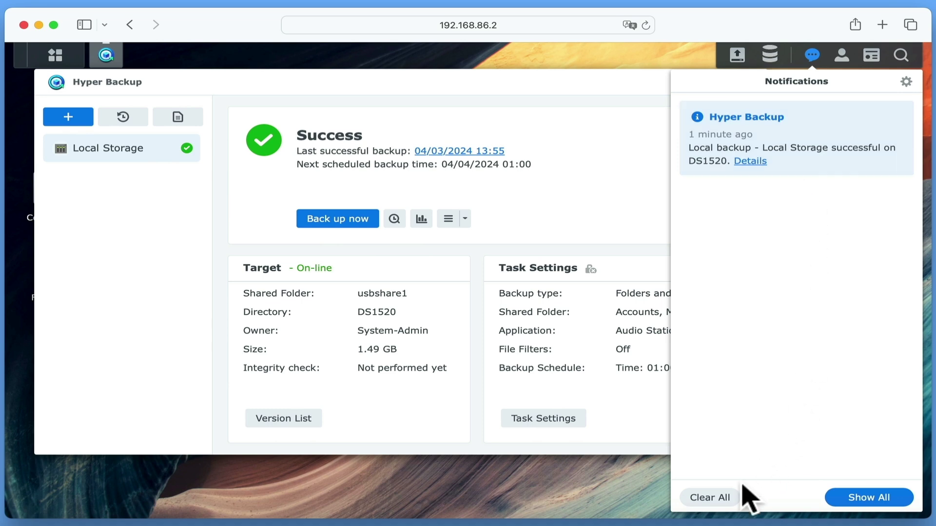
left_click(727, 498)
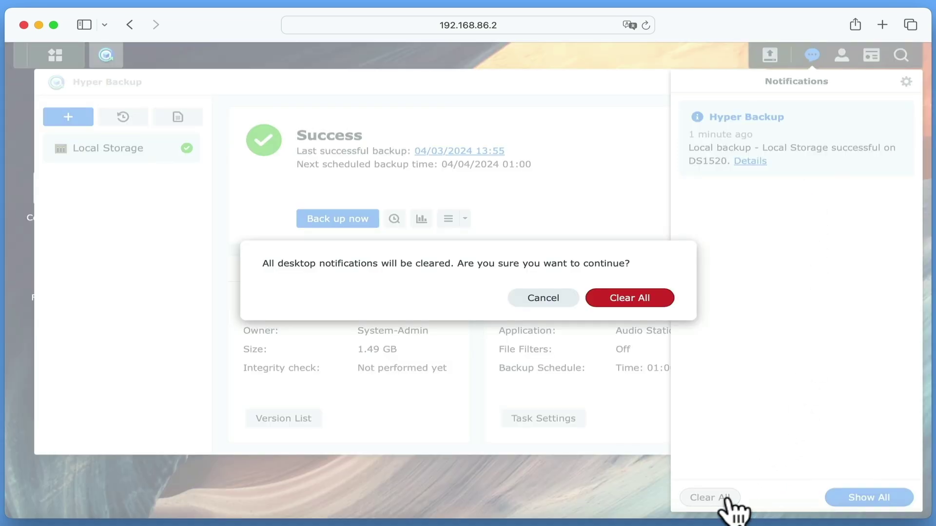
left_click(630, 300)
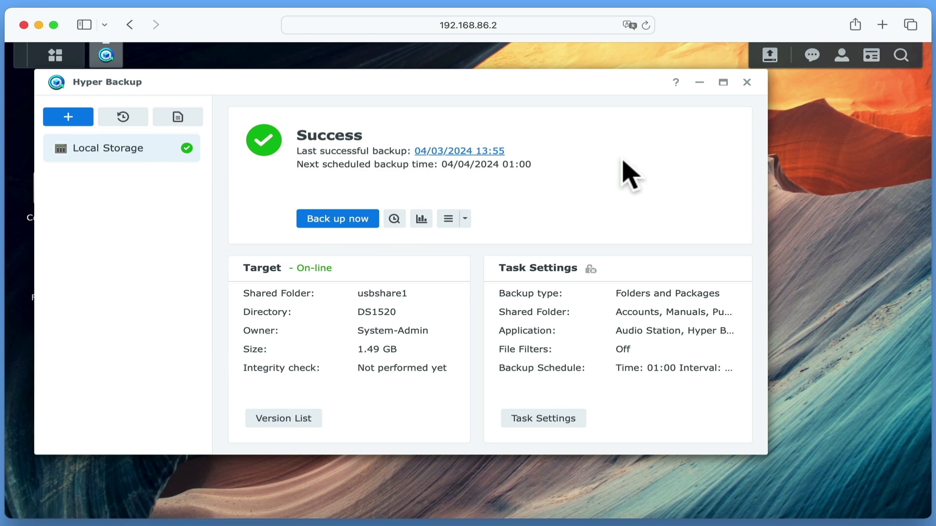
Create an Entire System backup task with Synology C2 Storage as destination.
left_click(69, 119)
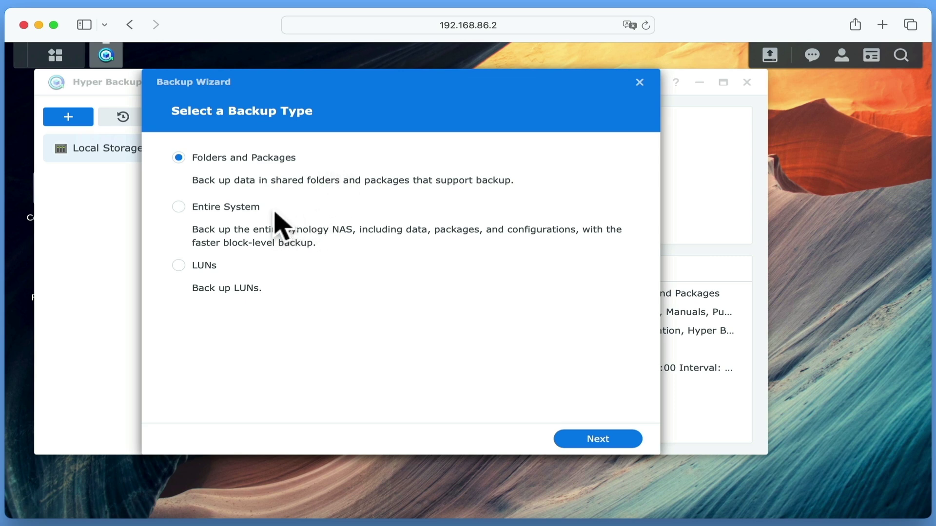
left_click(177, 210)
left_click(610, 438)
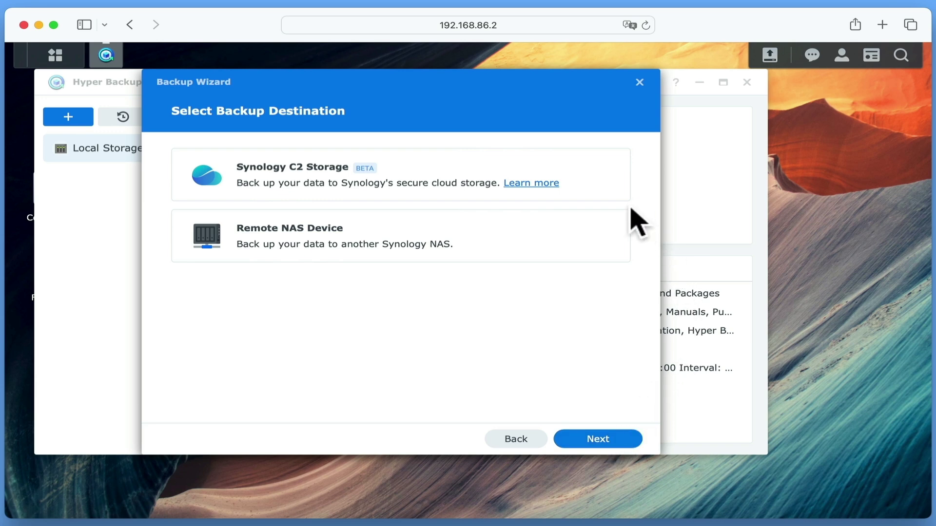
left_click(592, 187)
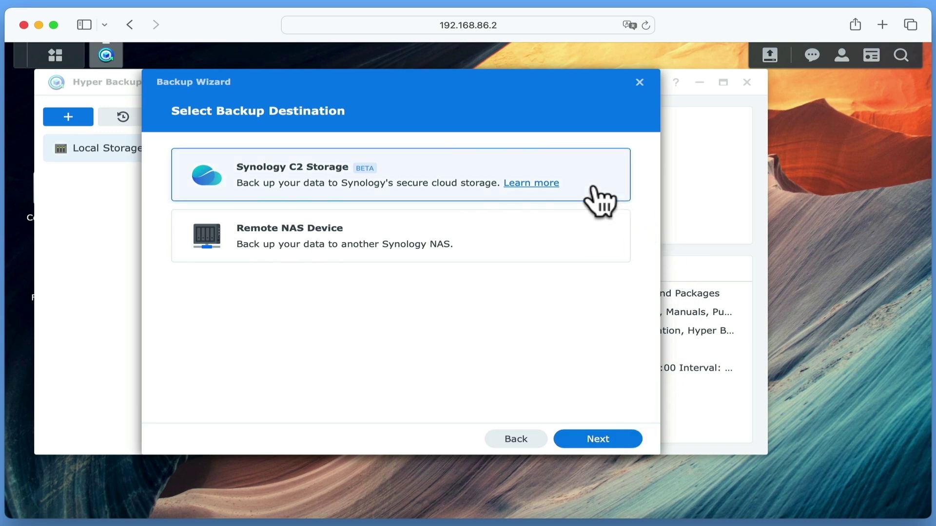
left_click(612, 442)
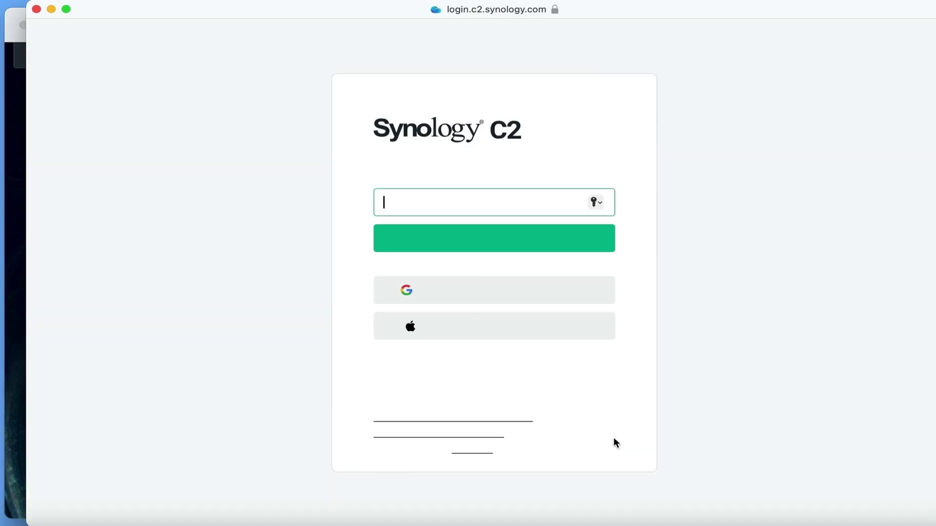
Sign in to Synology C2 with the account e-mail and verification code, then allow backup access.
type("user@example.com")
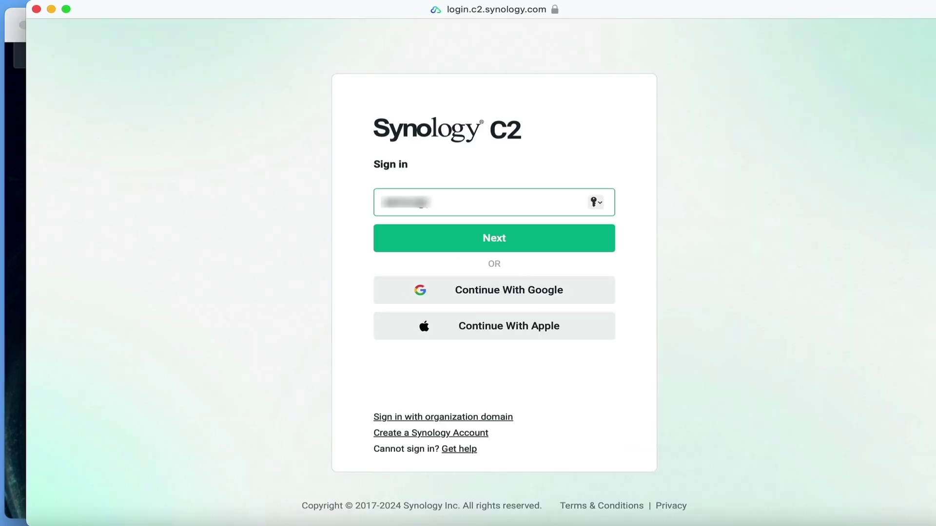
left_click(540, 243)
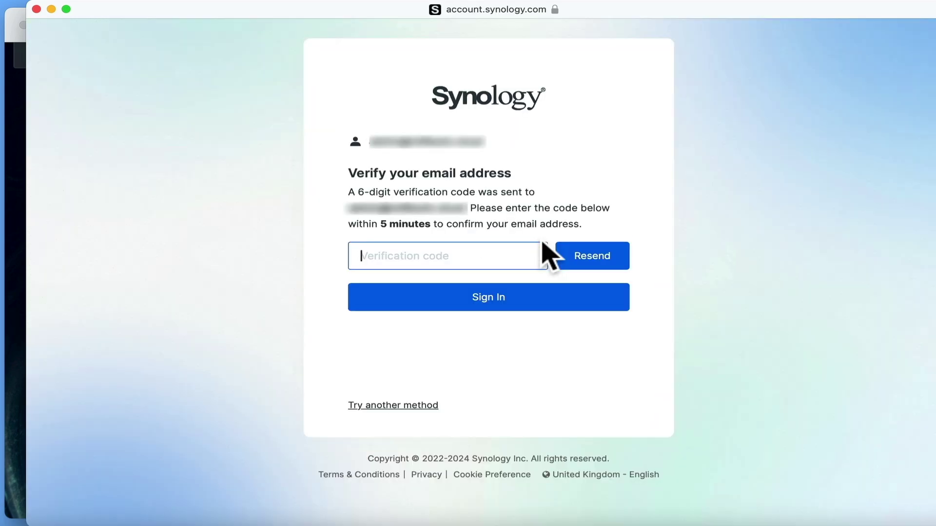
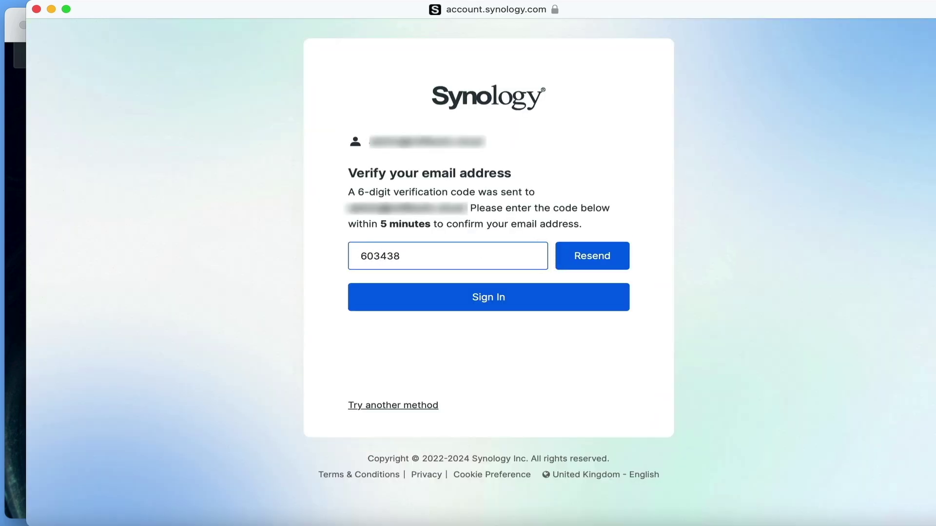
left_click(548, 299)
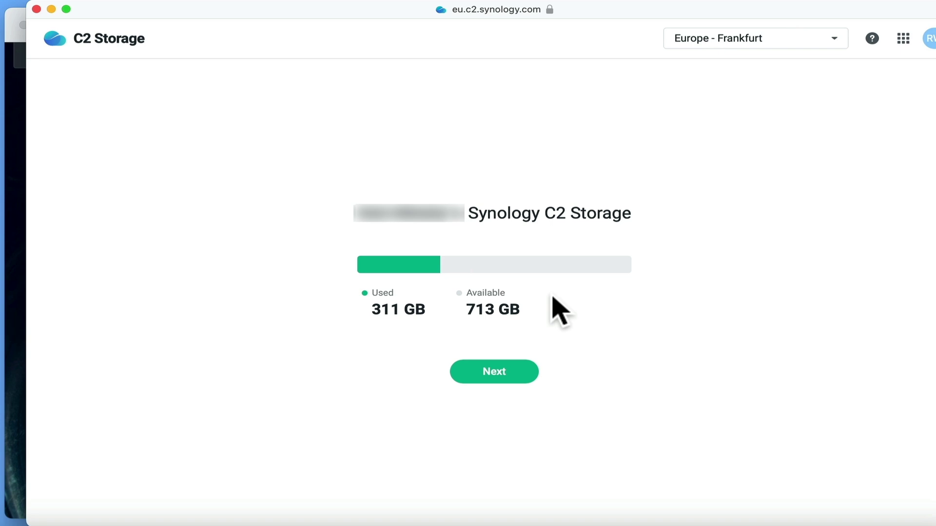
left_click(523, 371)
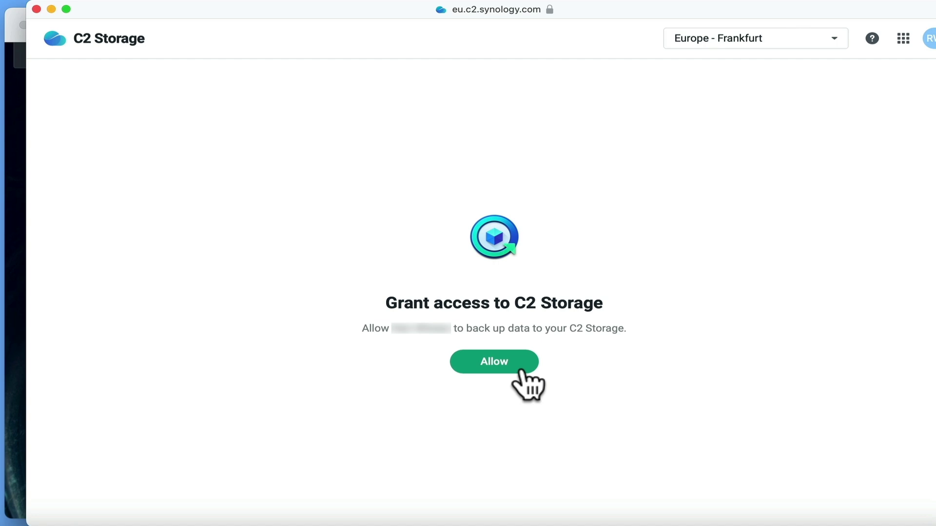
left_click(521, 373)
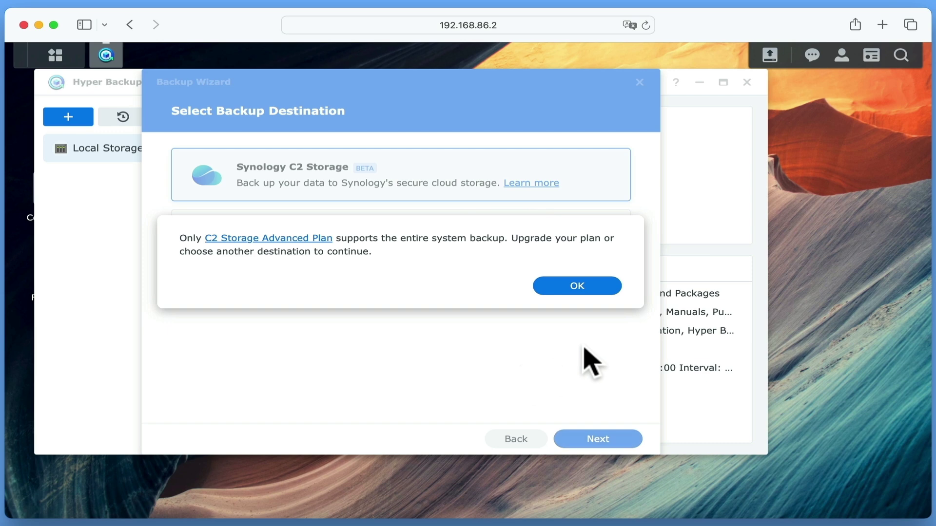
Abandon the Entire System wizard and start a Folders and Packages task targeting Synology C2 Storage.
left_click(600, 288)
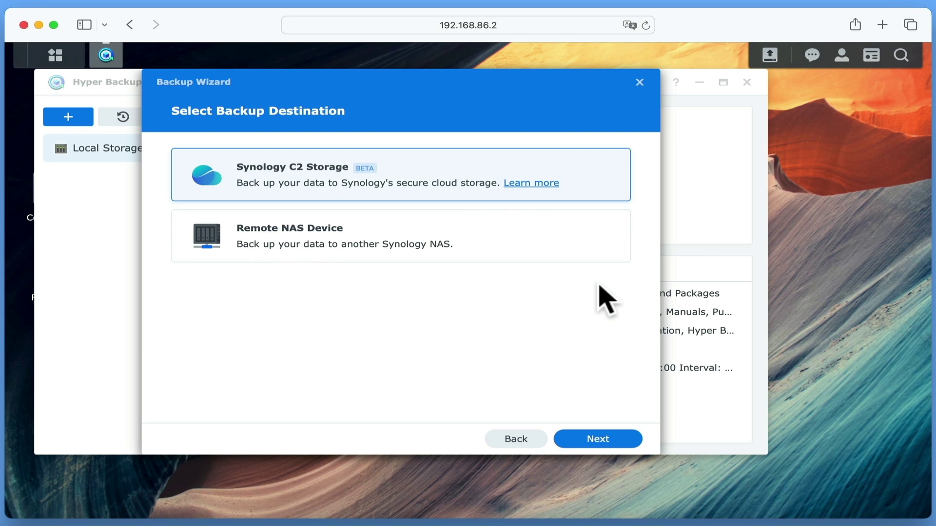
left_click(639, 81)
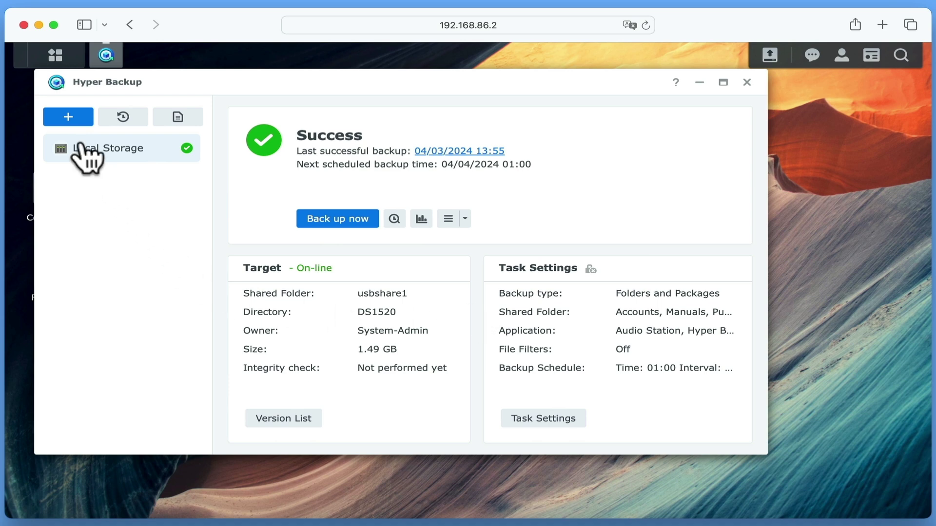
left_click(69, 117)
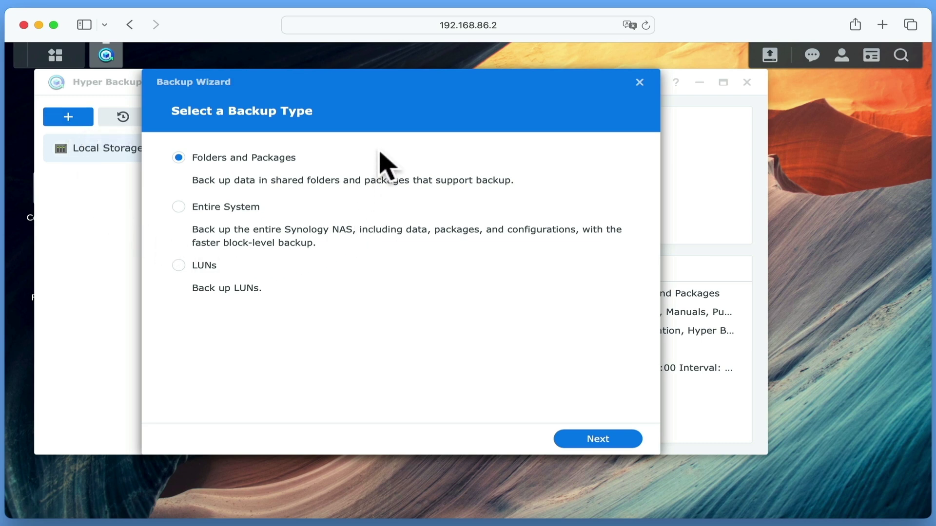
left_click(598, 440)
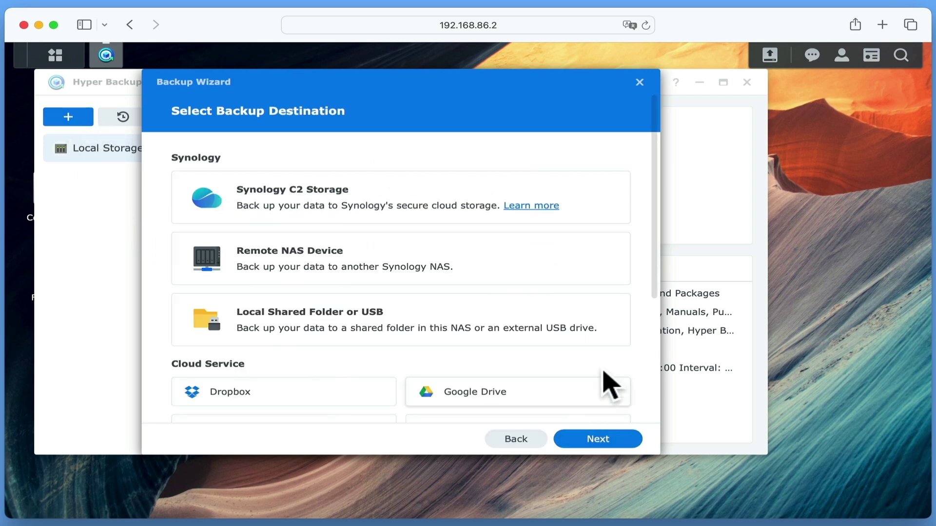
left_click(578, 211)
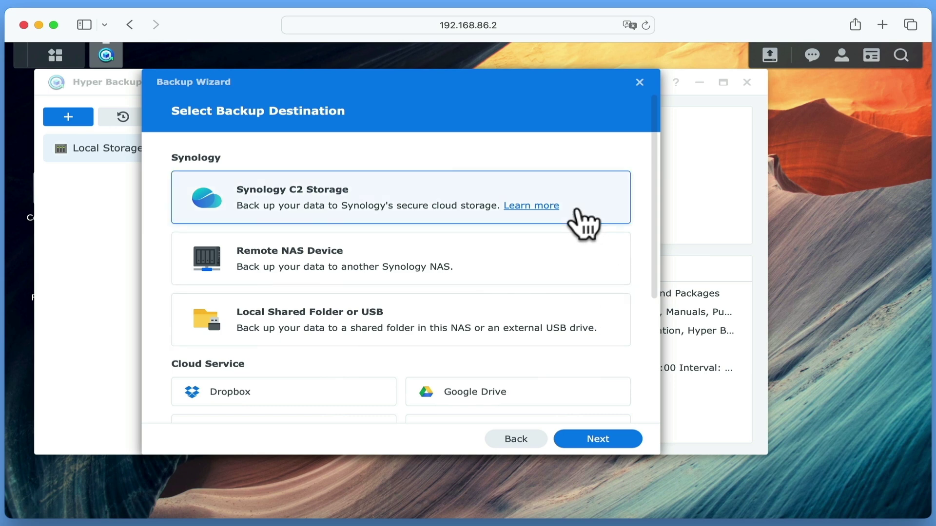
Authorise C2 Storage backup access, reaching new task directory ds1520_20240403_150016.
left_click(598, 440)
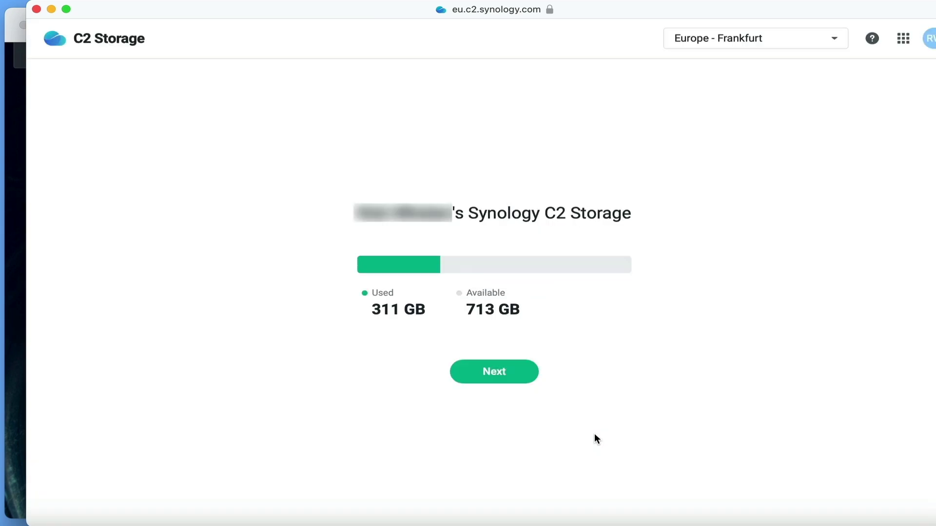
left_click(507, 380)
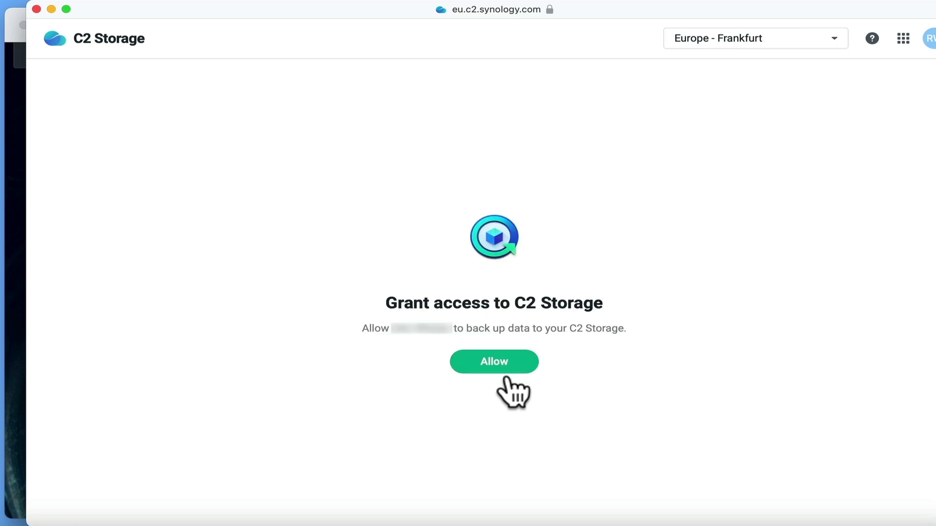
left_click(504, 367)
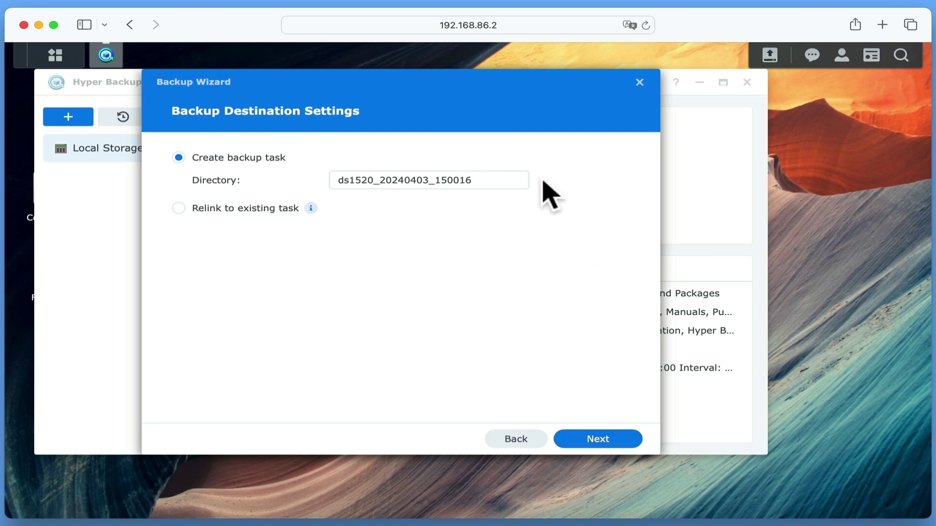
Accept the task directory and select the Accounts, homes, music and Software folders.
left_click(605, 444)
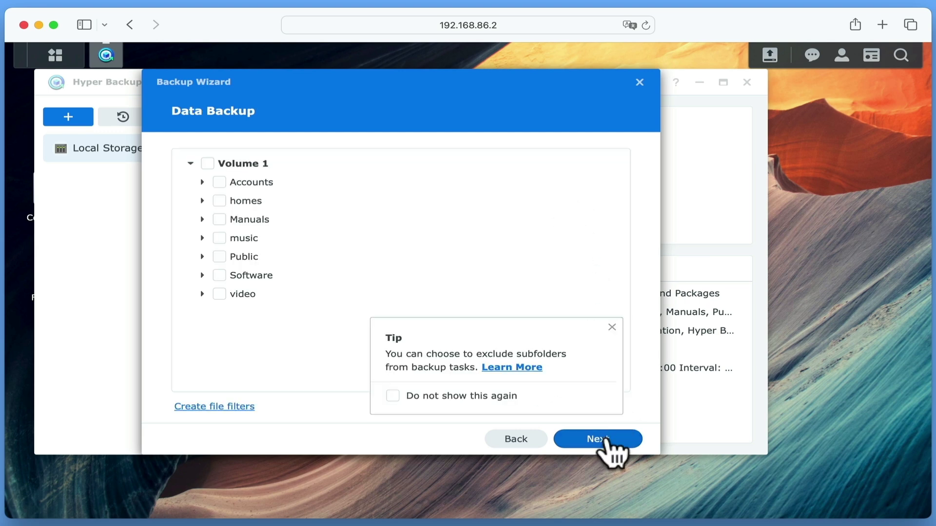
left_click(611, 327)
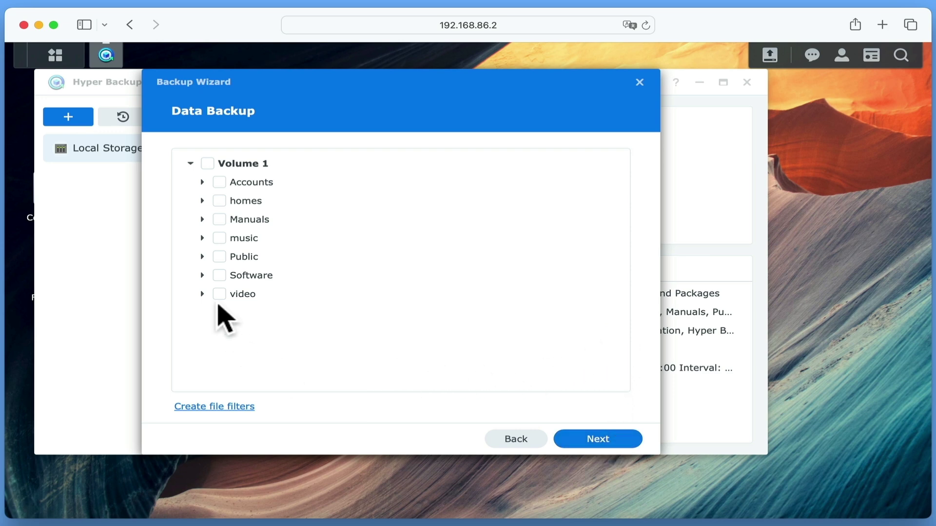
left_click(219, 184)
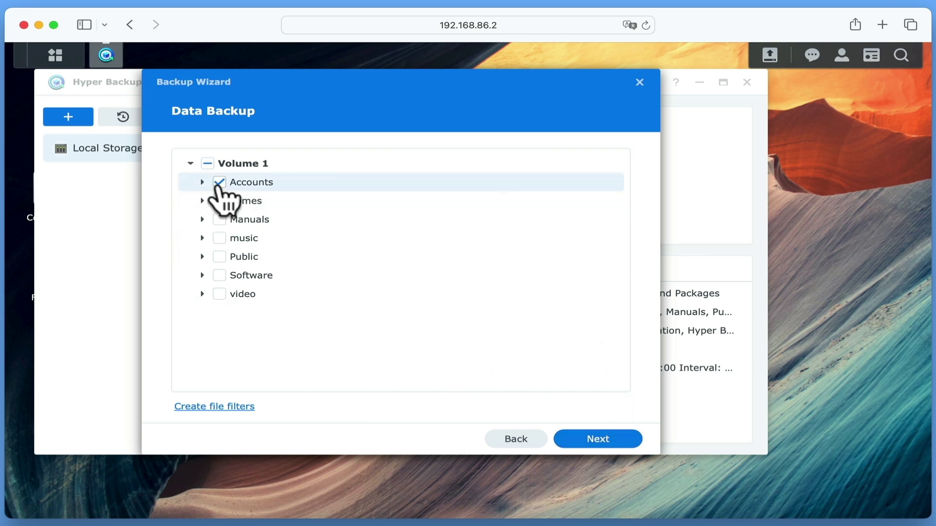
left_click(218, 203)
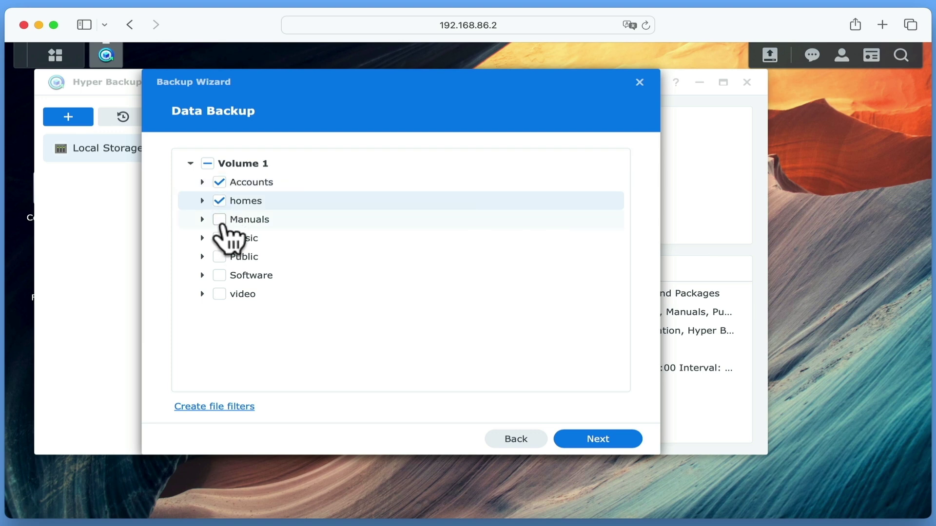
left_click(220, 239)
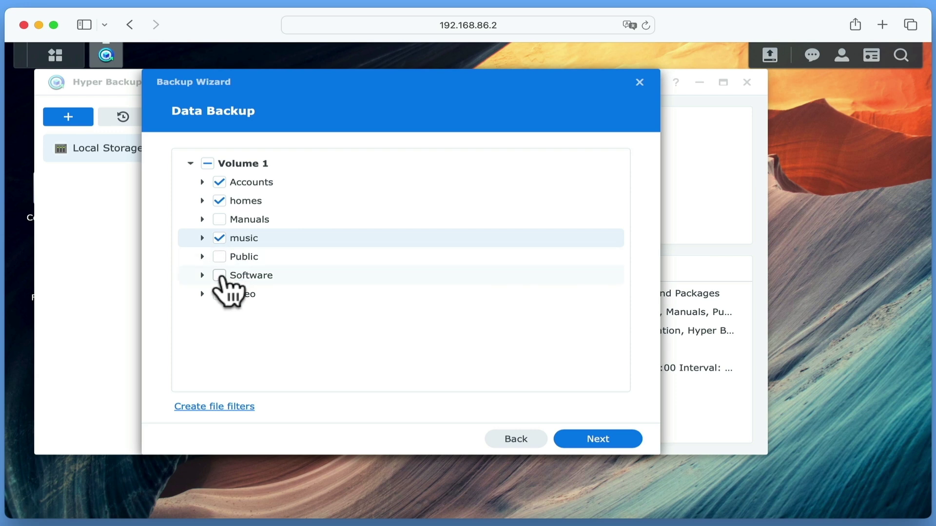
left_click(220, 277)
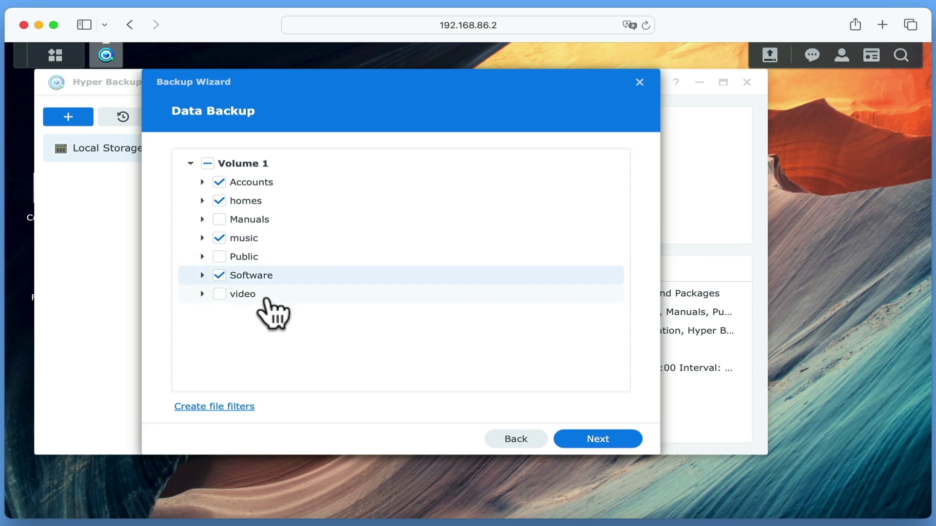
left_click(603, 441)
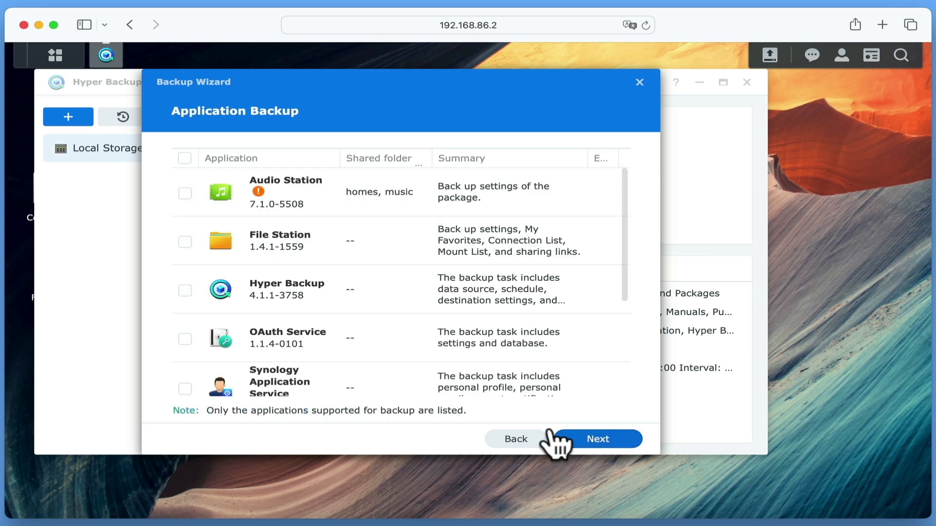
Include Audio Station, Hyper Backup, Synology Photos and Video Station in the backup.
left_click(186, 194)
left_click(189, 291)
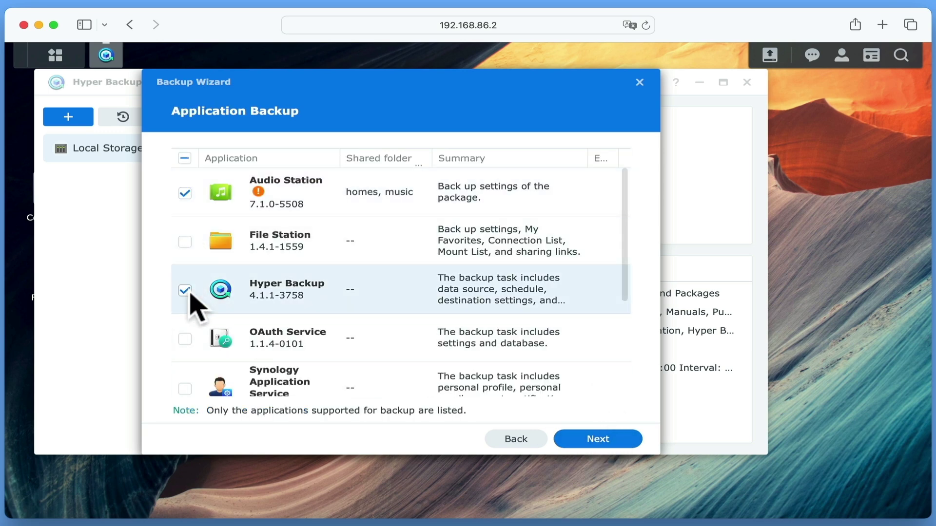
left_click_drag(624, 288, 620, 404)
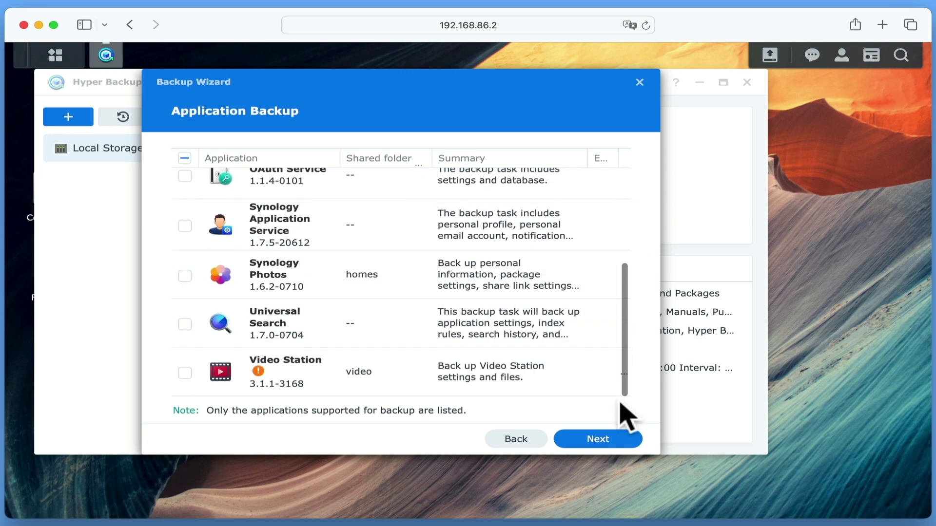
left_click(185, 276)
left_click(184, 373)
left_click(603, 444)
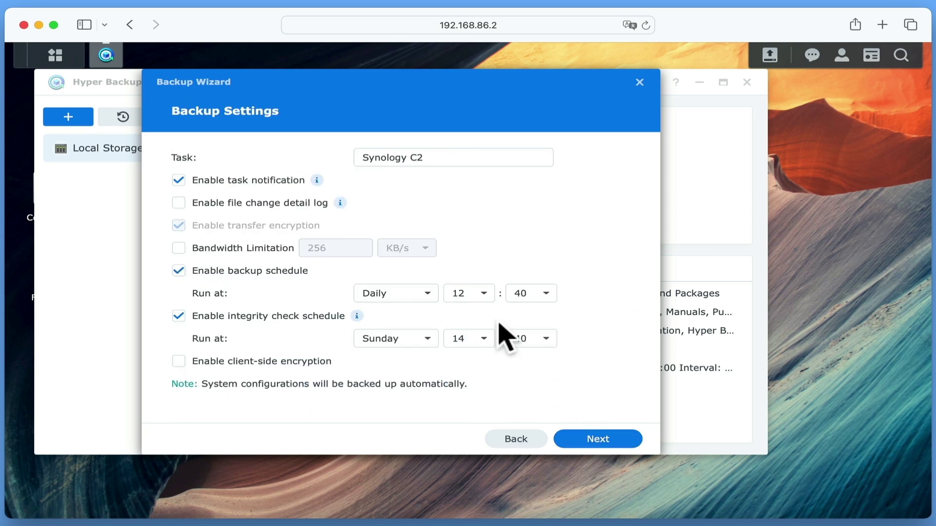
Schedule the daily backup at 02:00 with integrity checks at 06, save, and back up now.
left_click(472, 294)
left_click(469, 360)
left_click(544, 294)
left_click(526, 318)
left_click(487, 340)
left_click(470, 226)
left_click(544, 341)
left_click(544, 341)
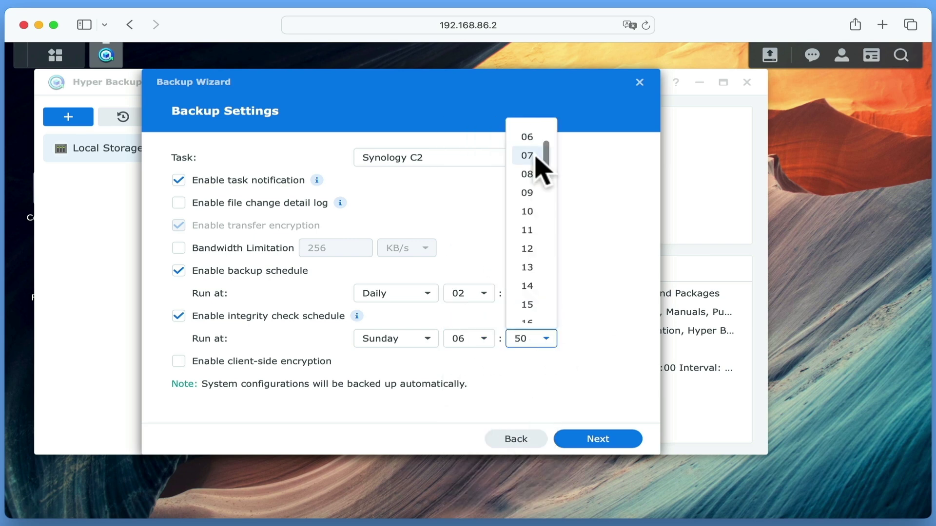
left_click(602, 442)
left_click(599, 440)
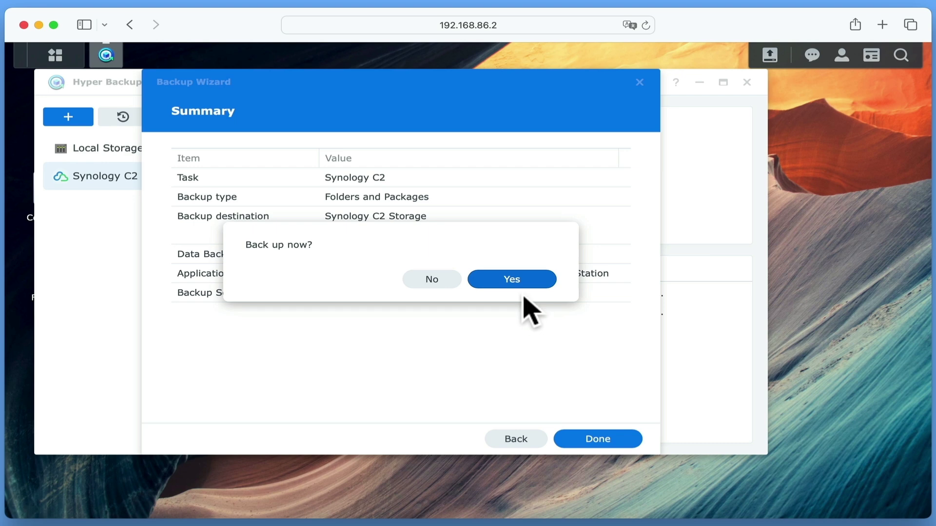
left_click(512, 279)
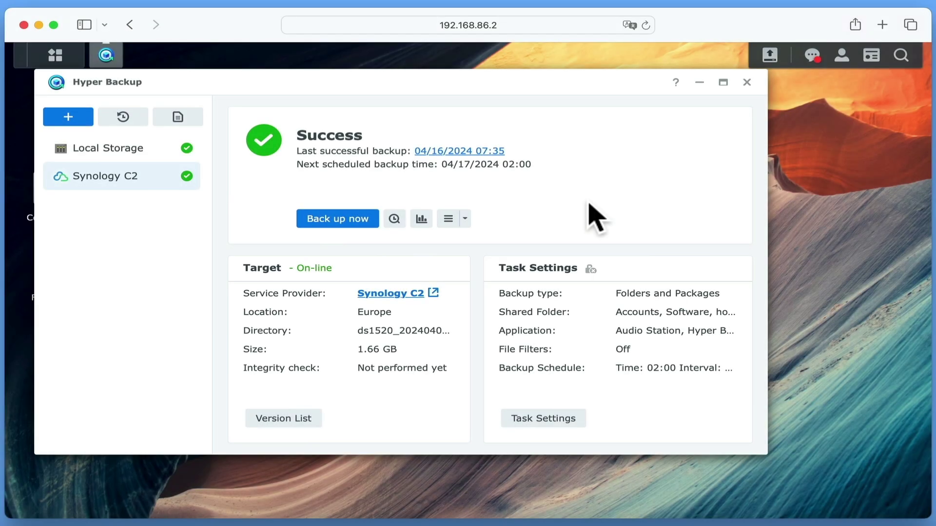
Delete Steamboat Willie(1928).webm from video/Movies/Animation in File Station, then reopen Hyper Backup.
left_click(699, 84)
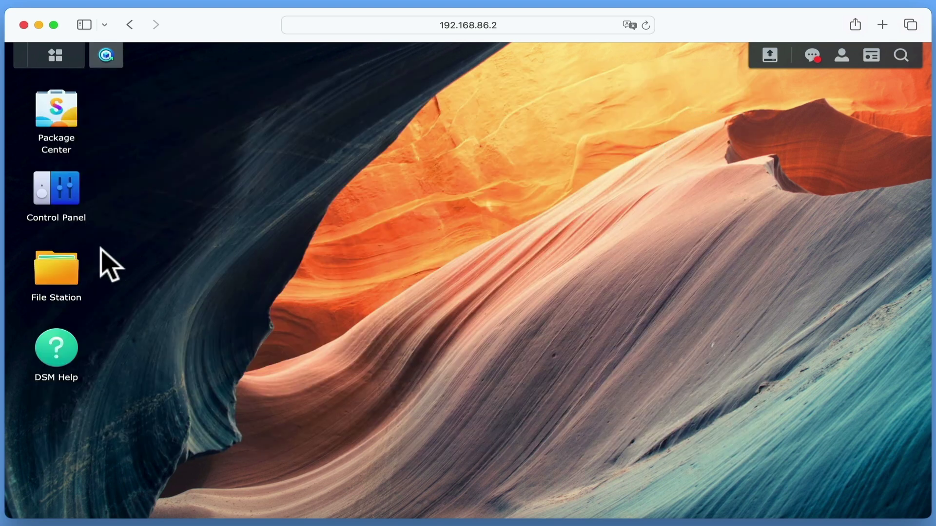
left_click(61, 276)
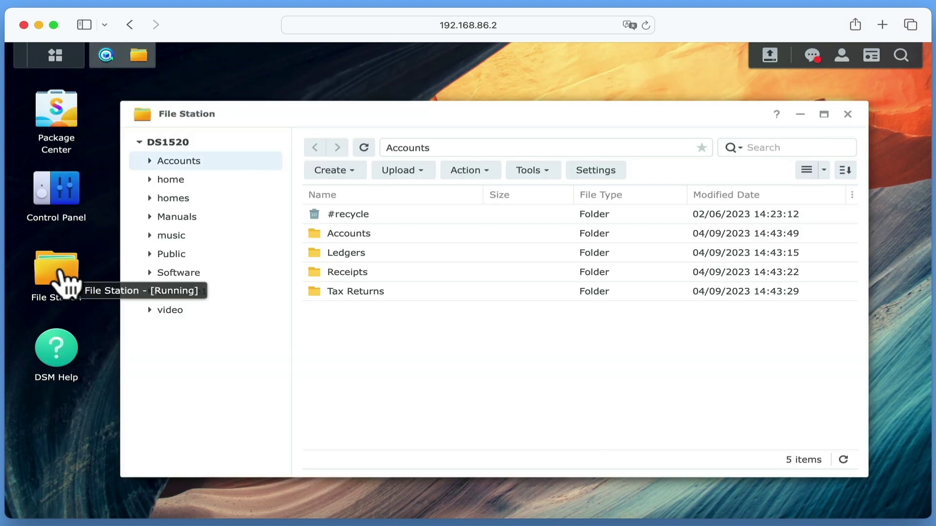
left_click(184, 315)
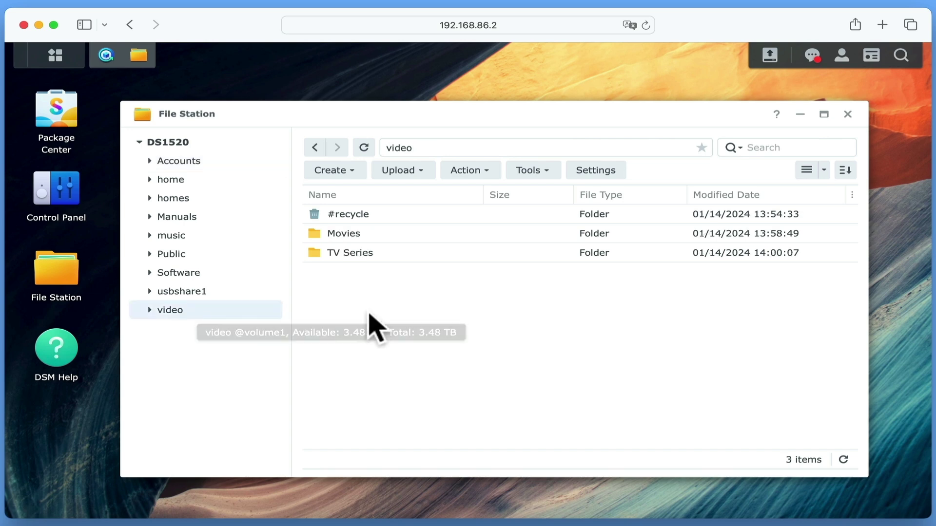
double_click(368, 235)
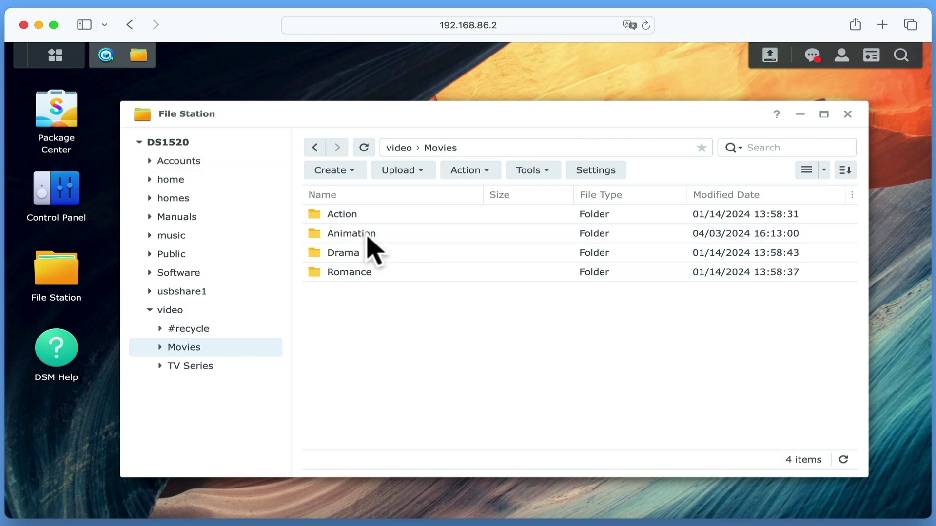
double_click(368, 235)
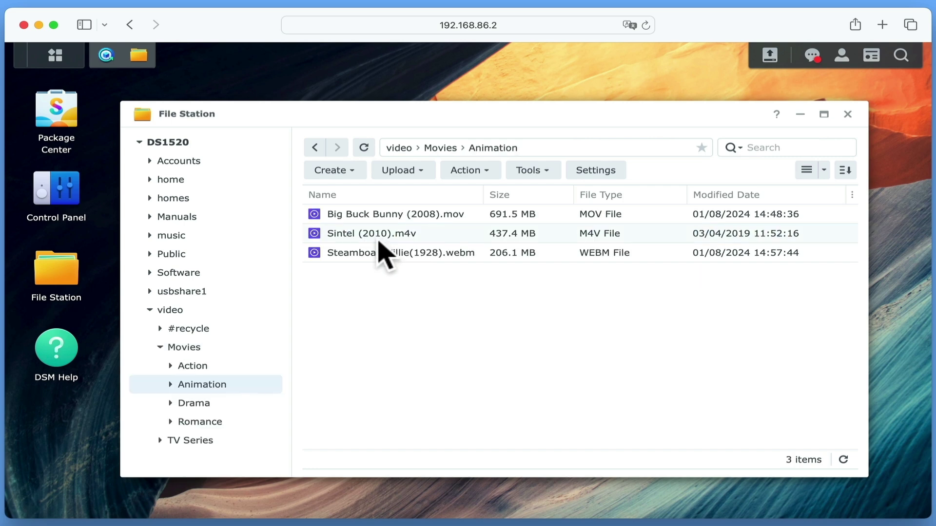
left_click(384, 260)
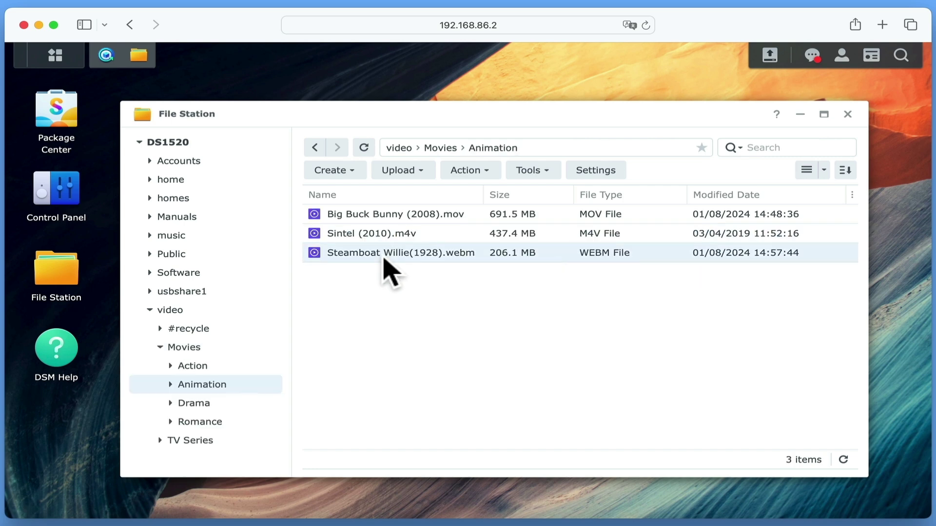
right_click(385, 263)
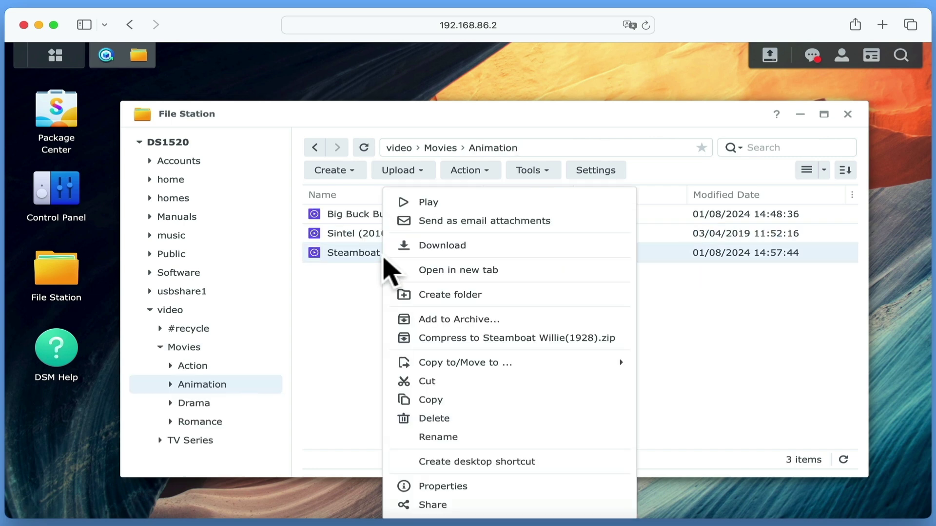
left_click(427, 418)
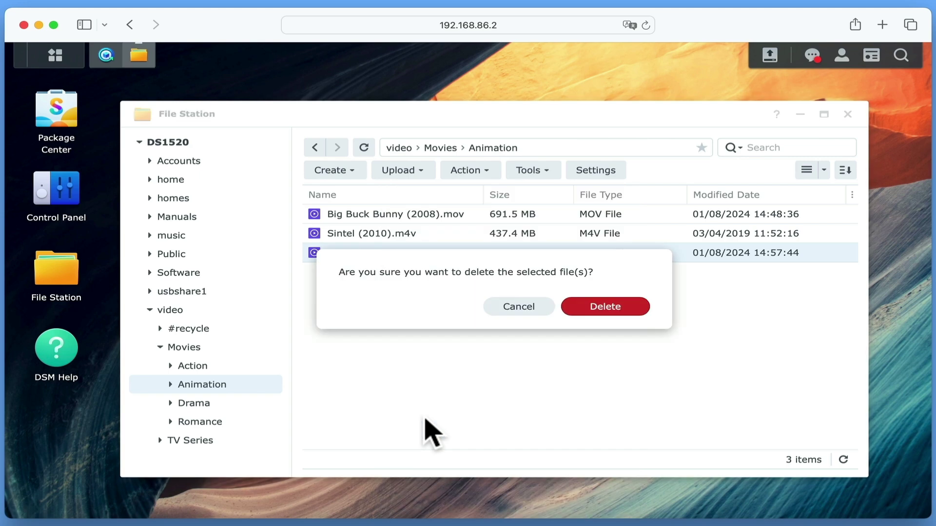
left_click(594, 310)
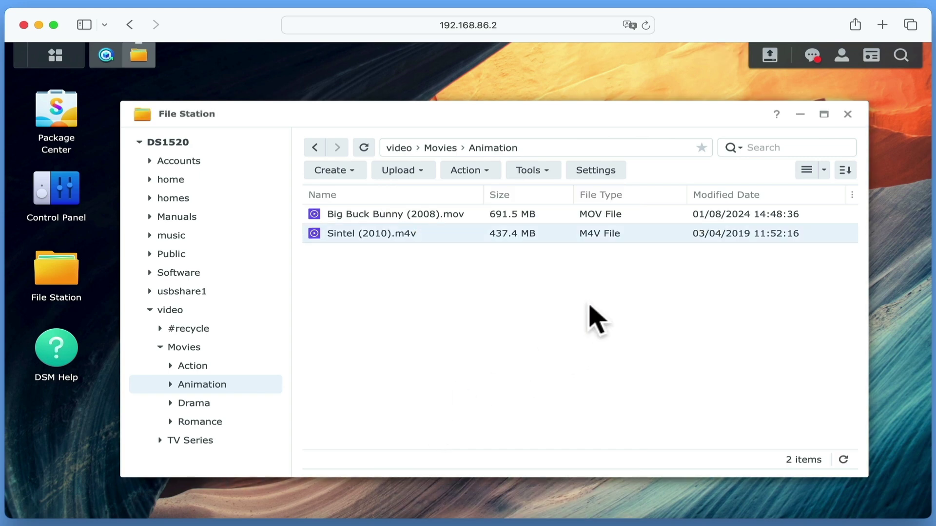
left_click(847, 115)
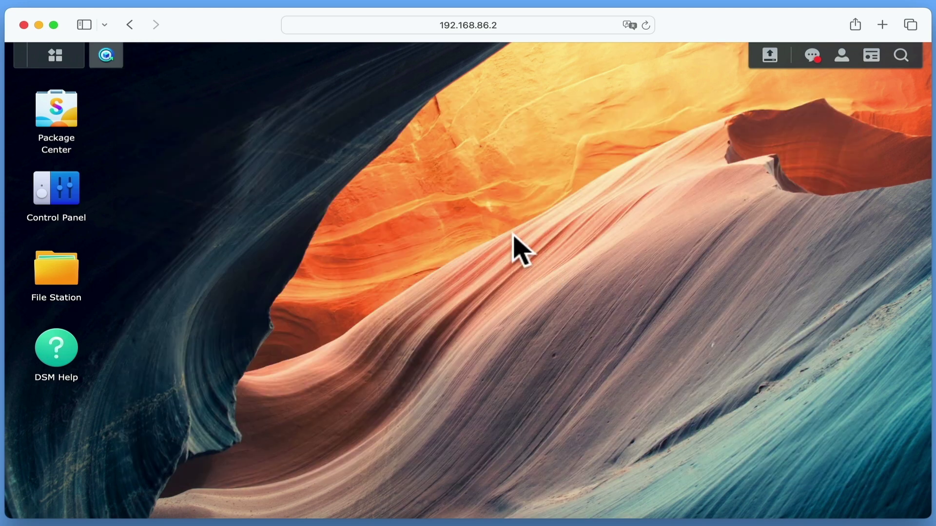
left_click(106, 56)
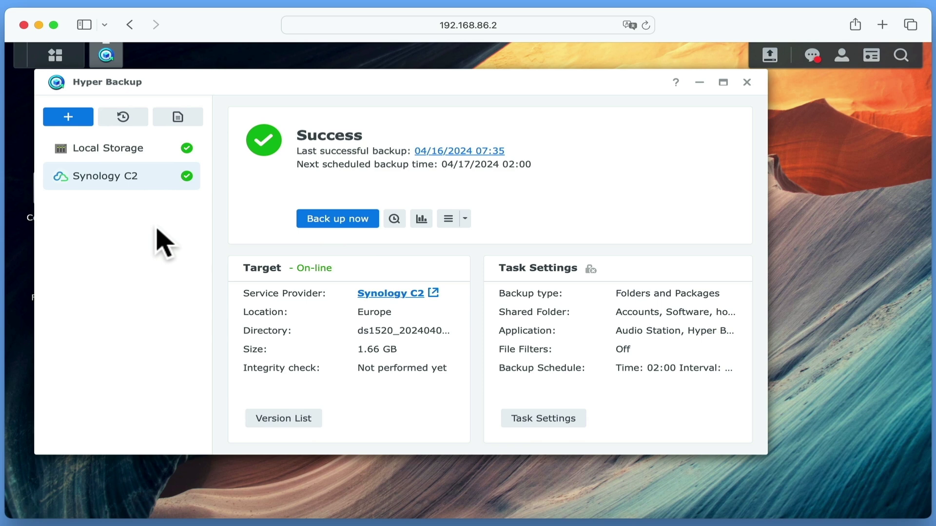
Compare the Local Storage and Synology C2 task details, then start a restore from Local Storage.
left_click(120, 151)
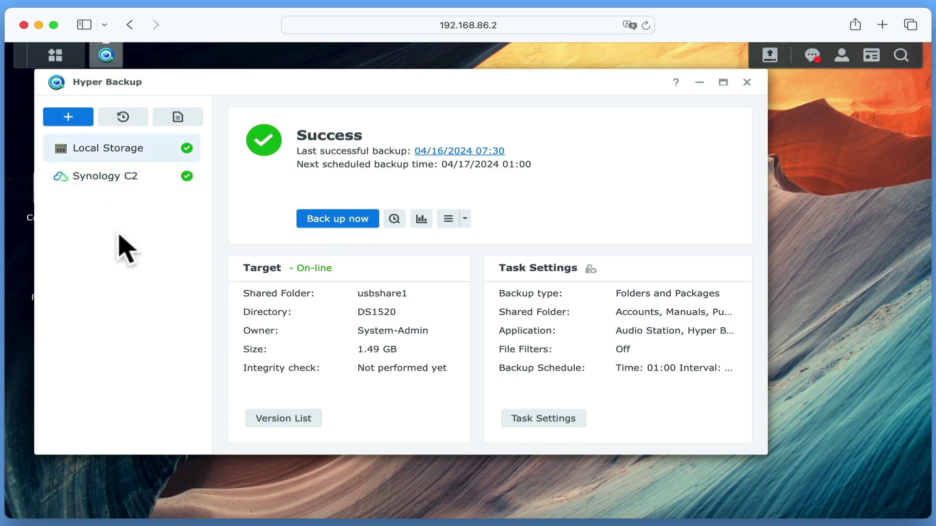
left_click(111, 178)
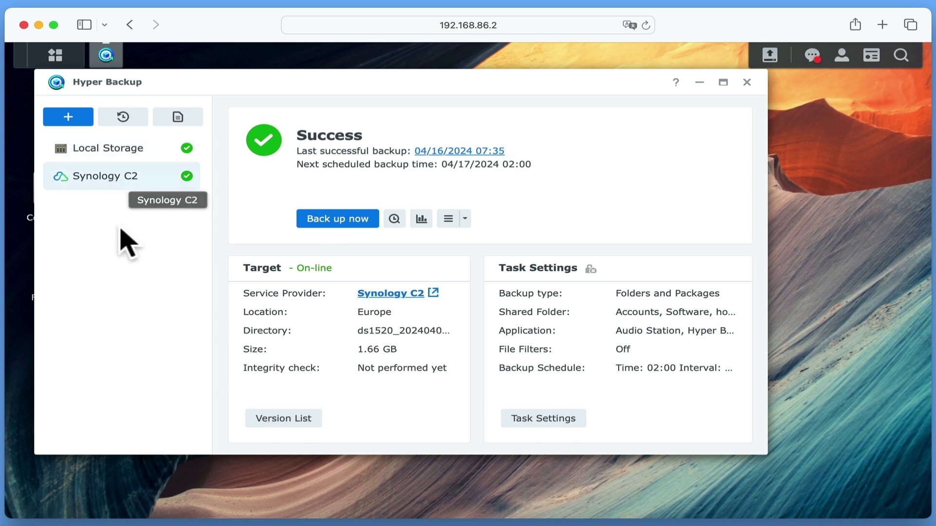
left_click(110, 151)
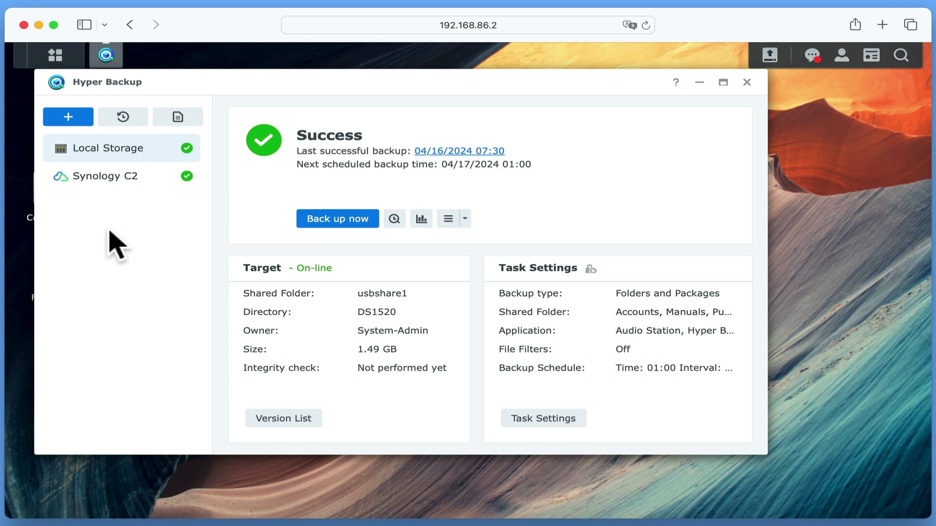
left_click(136, 125)
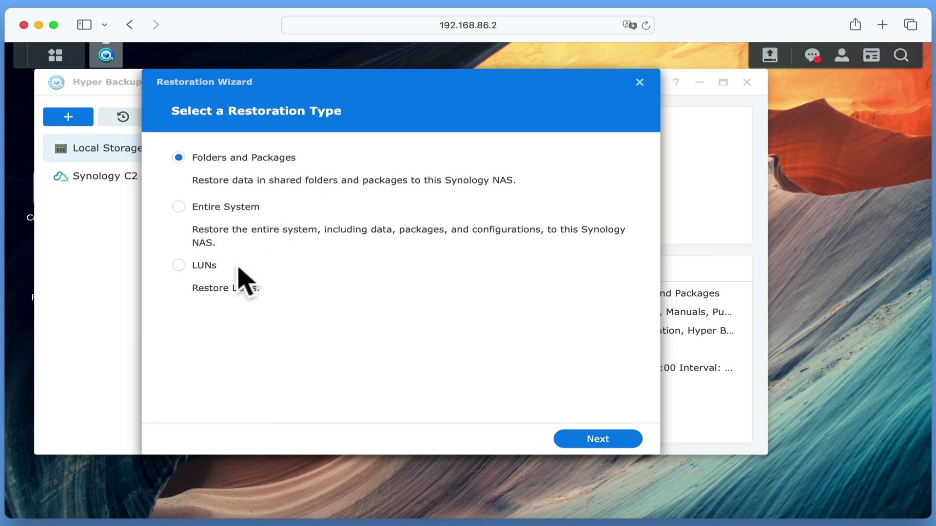
Close the Restoration Wizard to return to the Local Storage task overview.
left_click(639, 82)
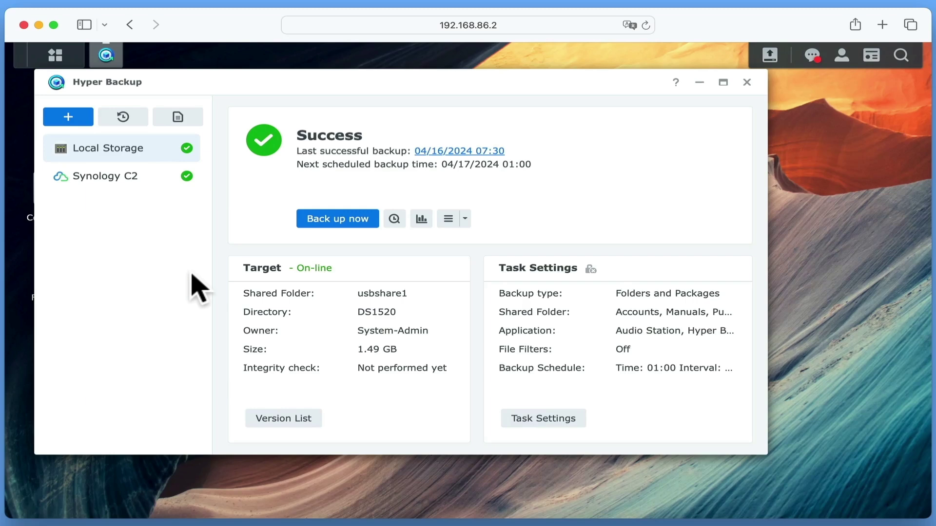
In the Local Storage backup, browse to video > Movies > Animation and select Steamboat Willie(1928).webm.
left_click(395, 219)
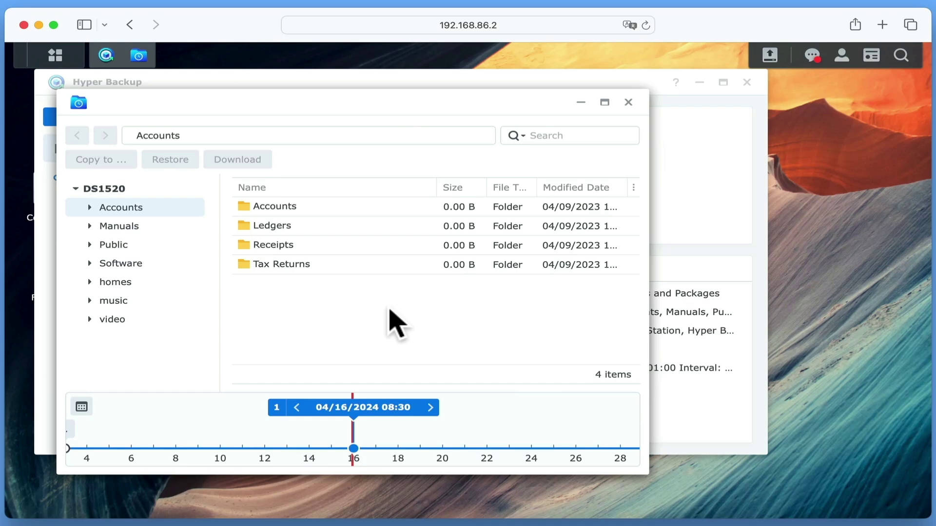
left_click(120, 326)
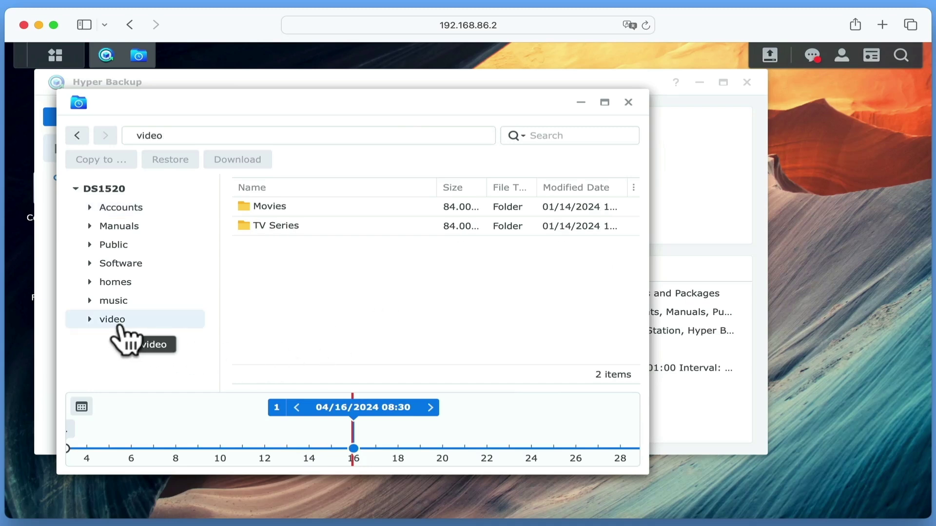
left_click(299, 212)
double_click(297, 211)
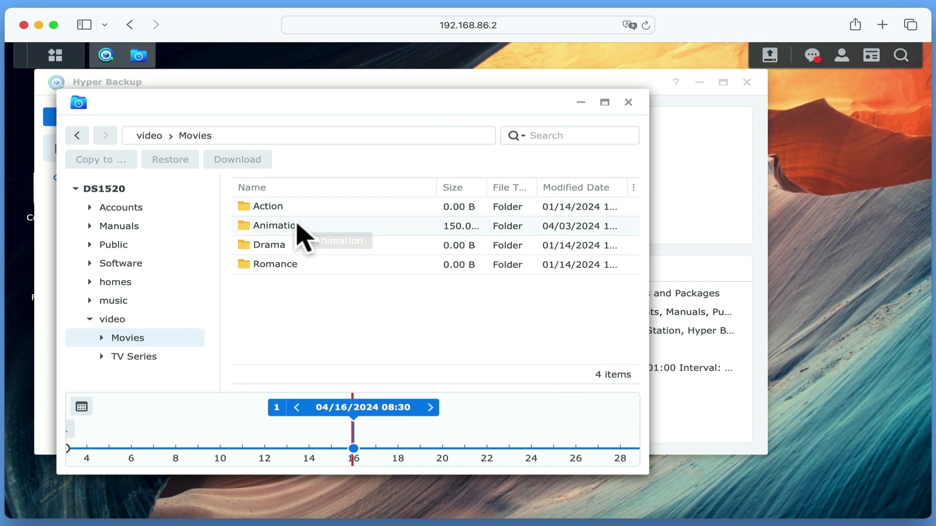
double_click(298, 226)
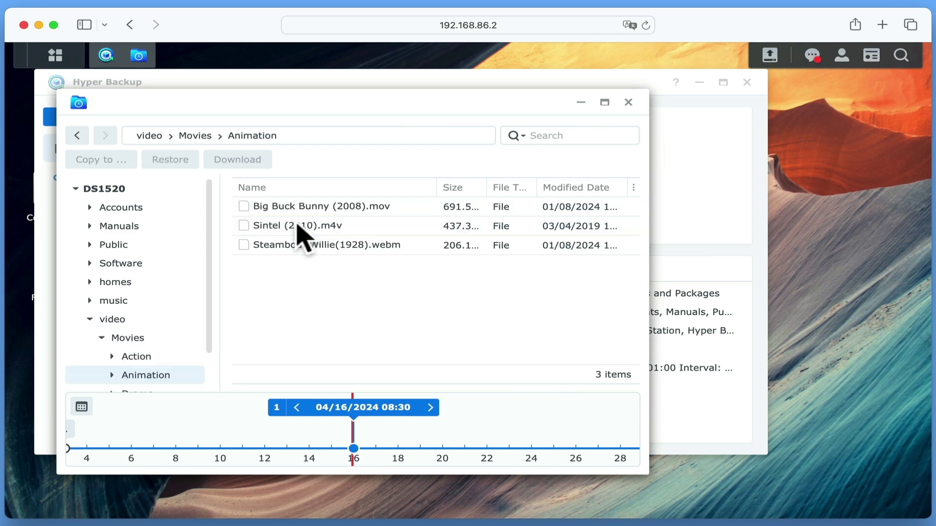
left_click(299, 245)
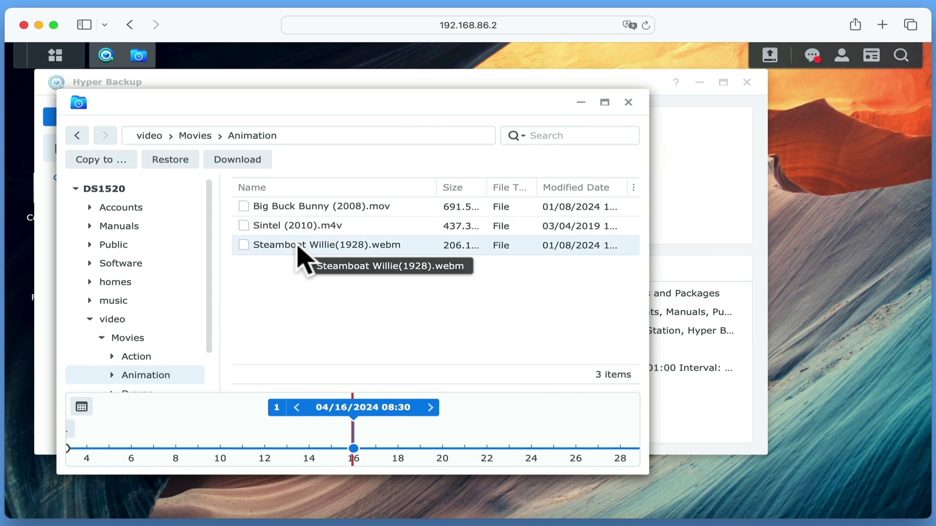
Restore the file, confirm the overwrite, then close Backup Explorer and minimize Hyper Backup.
left_click(174, 163)
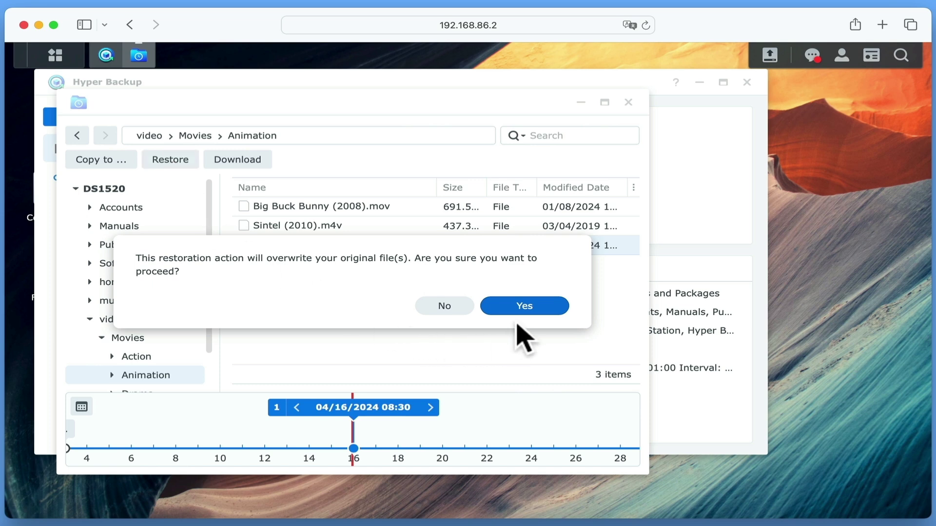
left_click(524, 306)
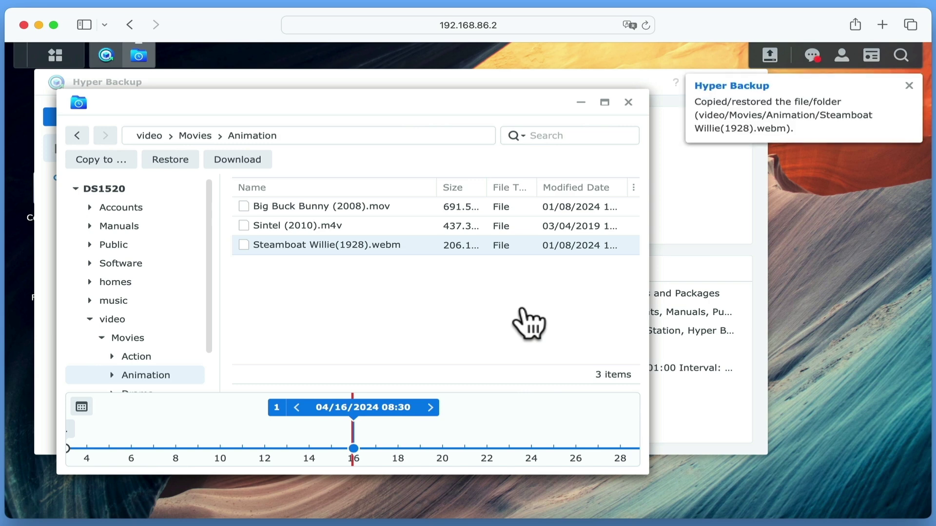
left_click(629, 103)
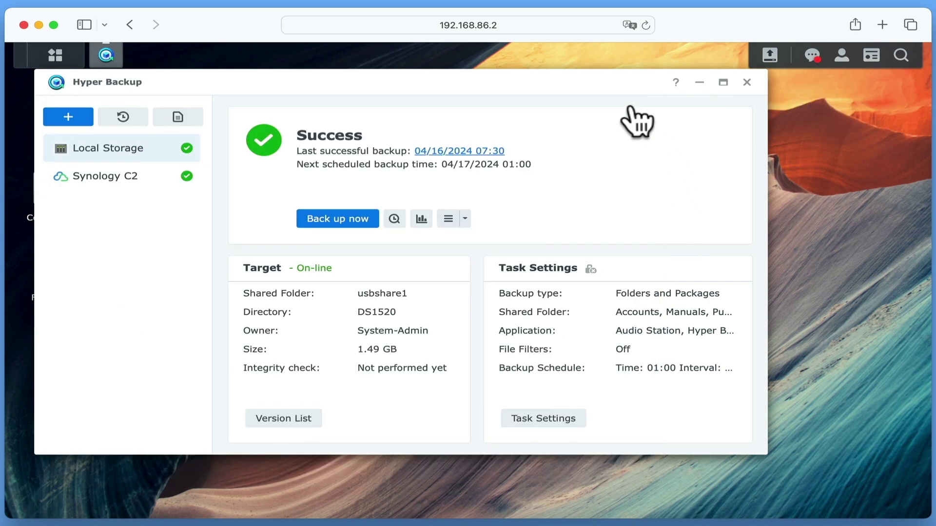
left_click(699, 81)
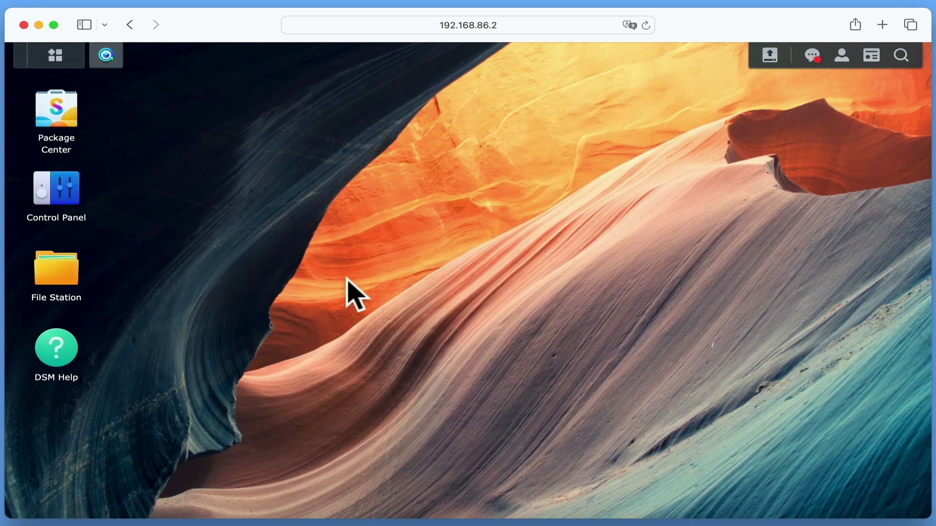
left_click(70, 287)
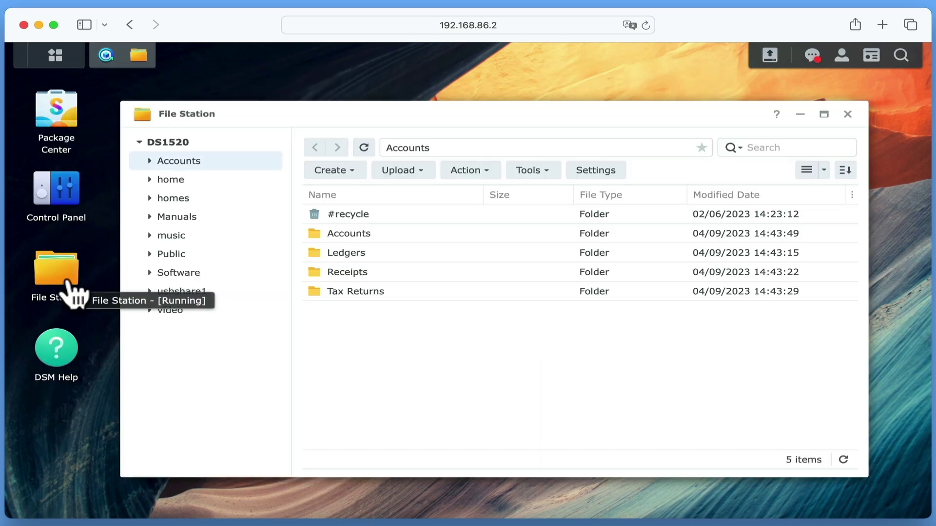
left_click(172, 311)
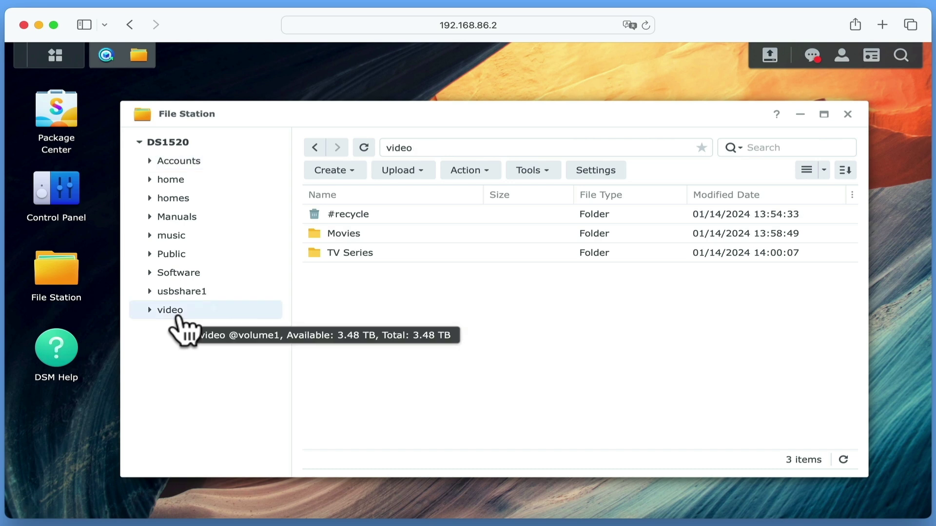
double_click(403, 239)
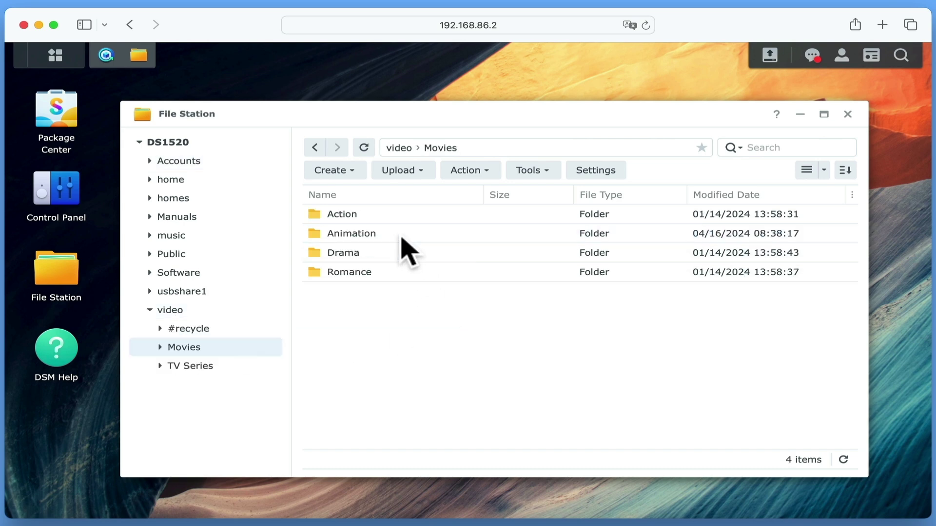
double_click(403, 239)
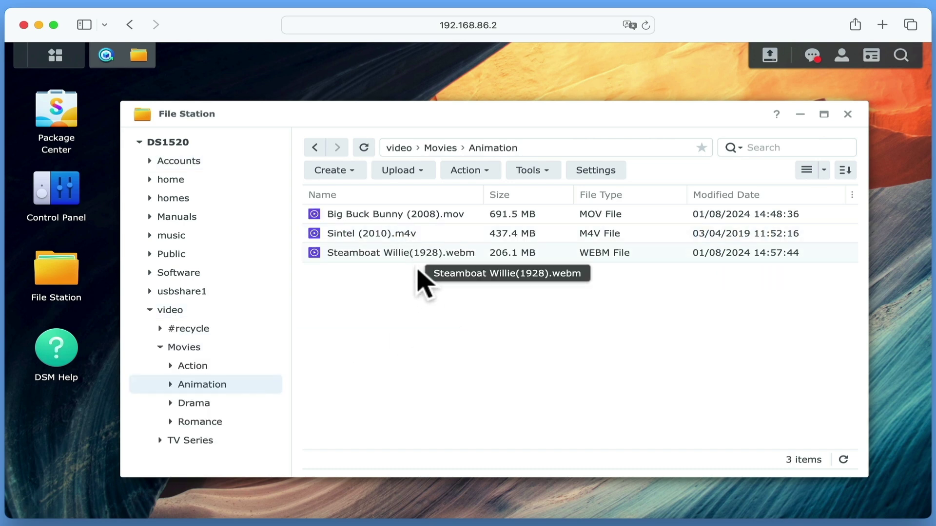
left_click(409, 253)
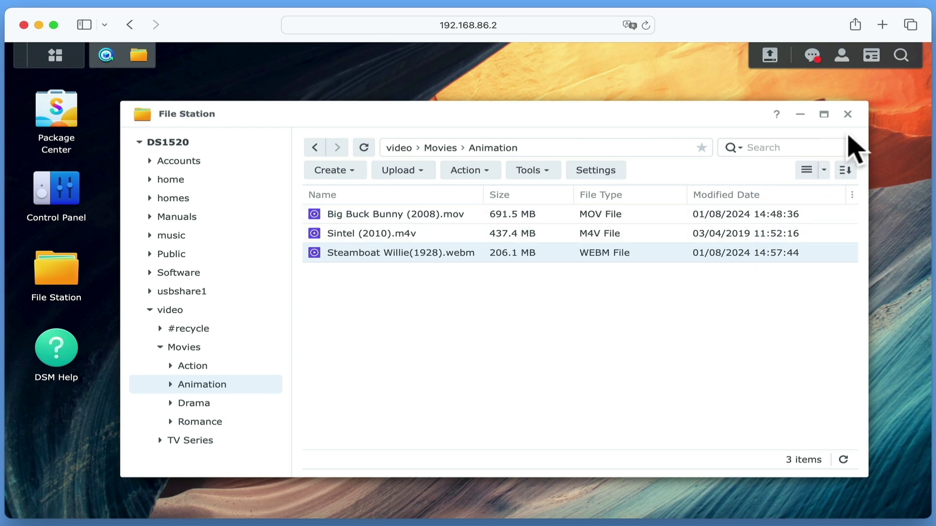
left_click(847, 115)
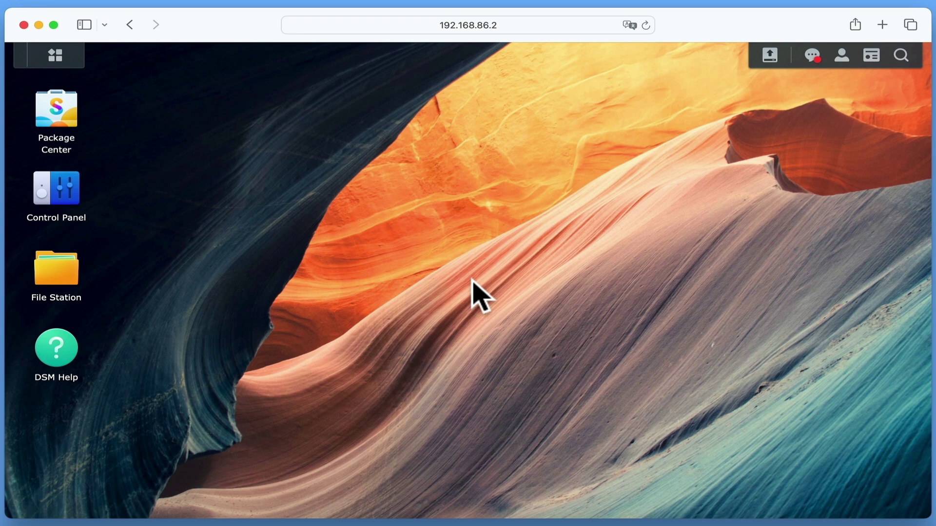
left_click(58, 63)
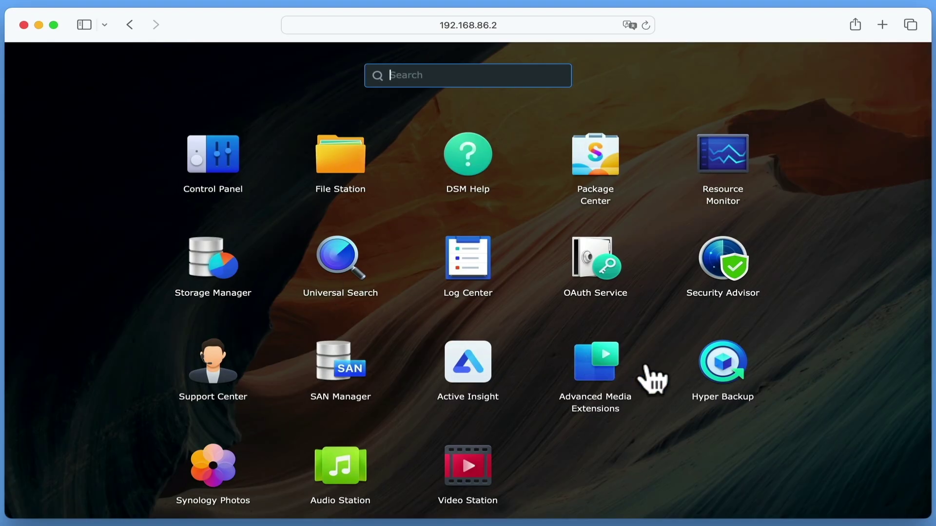
Launch Hyper Backup and open the Local Storage task's settings.
left_click(713, 367)
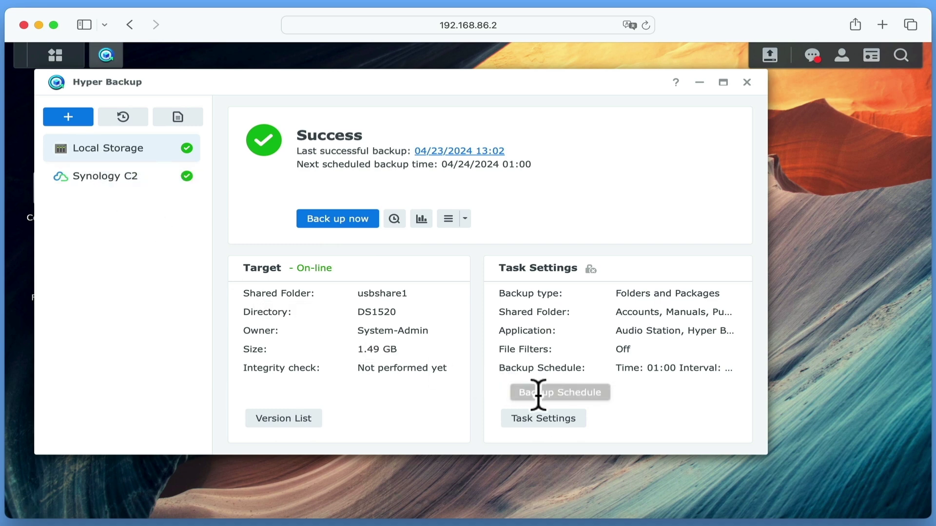
left_click(540, 417)
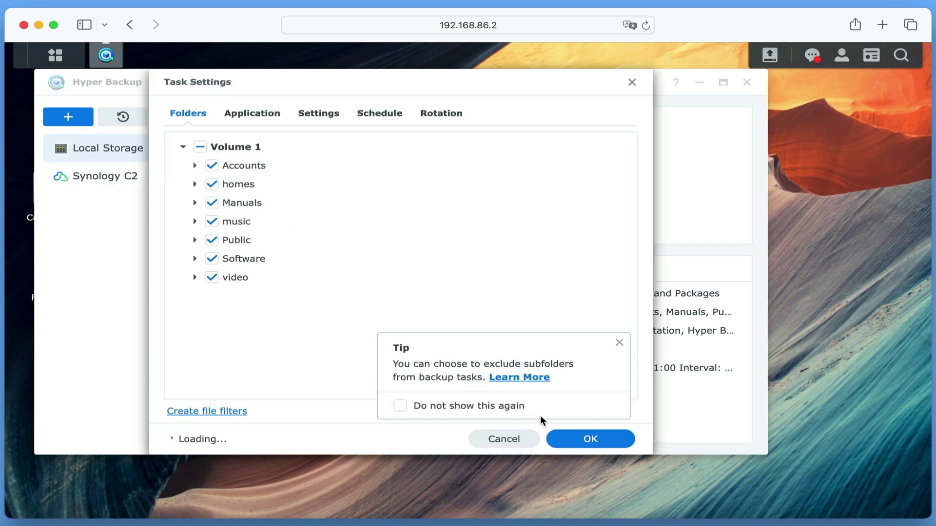
Dismiss the subfolder tip and review the task's Application, General, Schedule and Rotation settings.
left_click(618, 343)
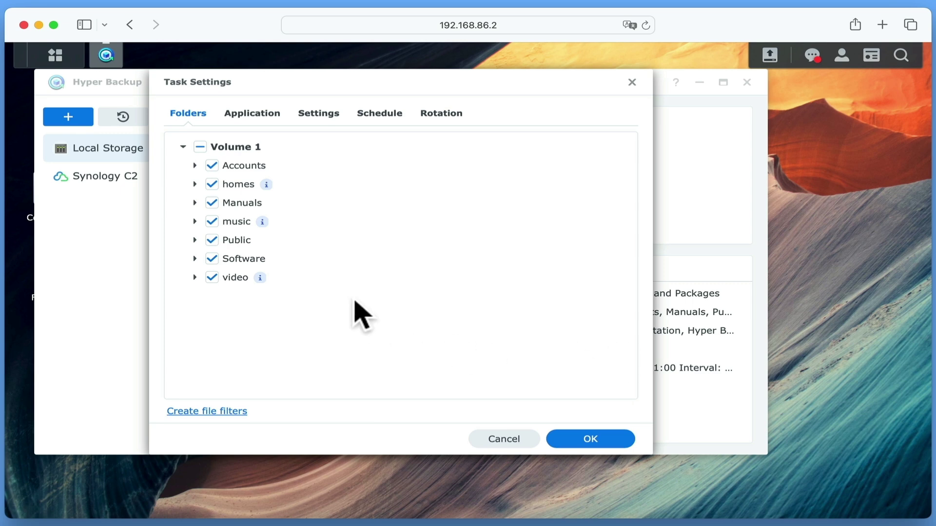
left_click(257, 120)
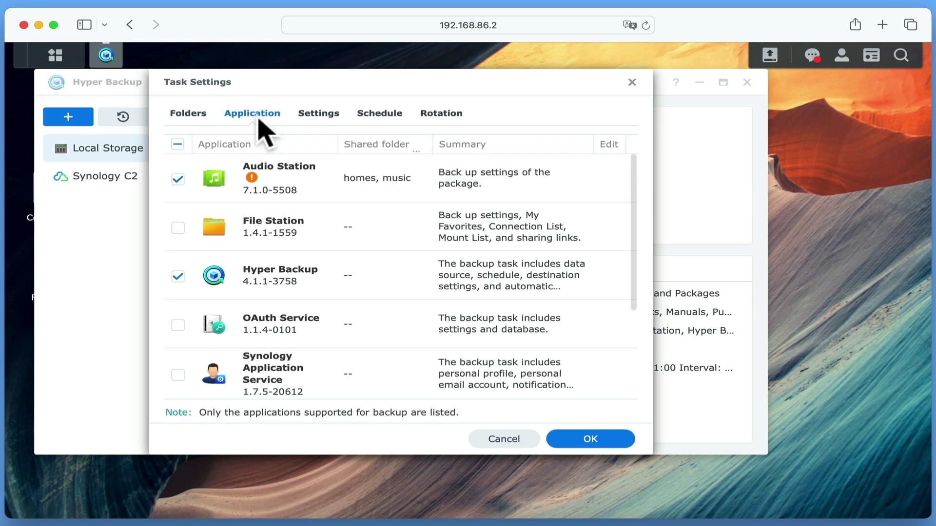
left_click(322, 120)
left_click(385, 120)
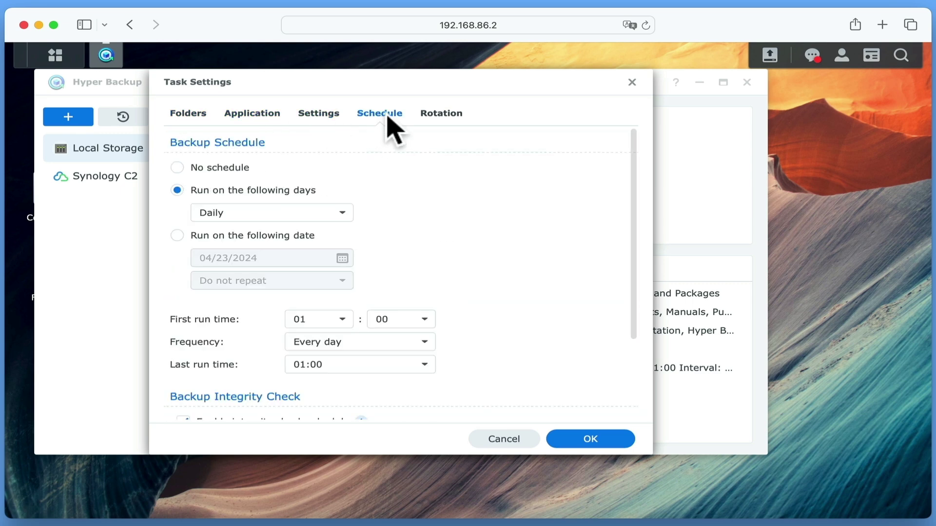
left_click(446, 117)
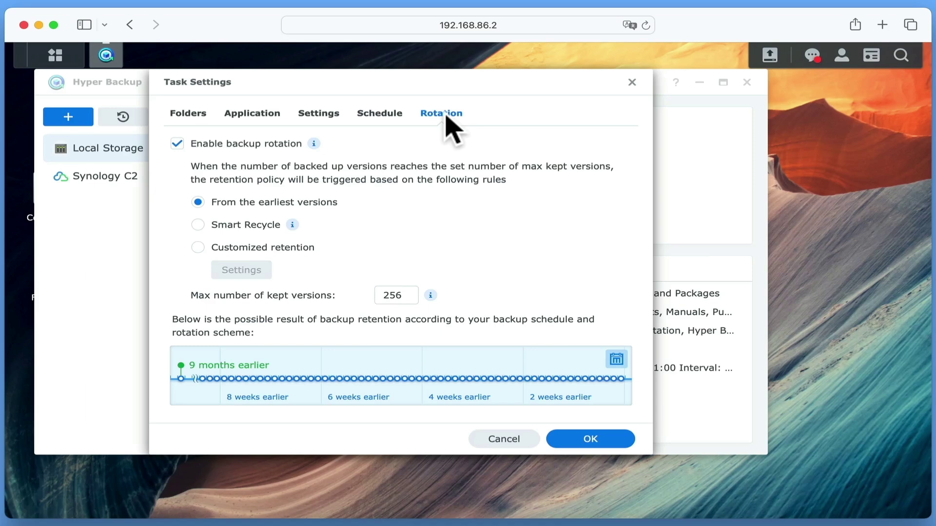
left_click(273, 119)
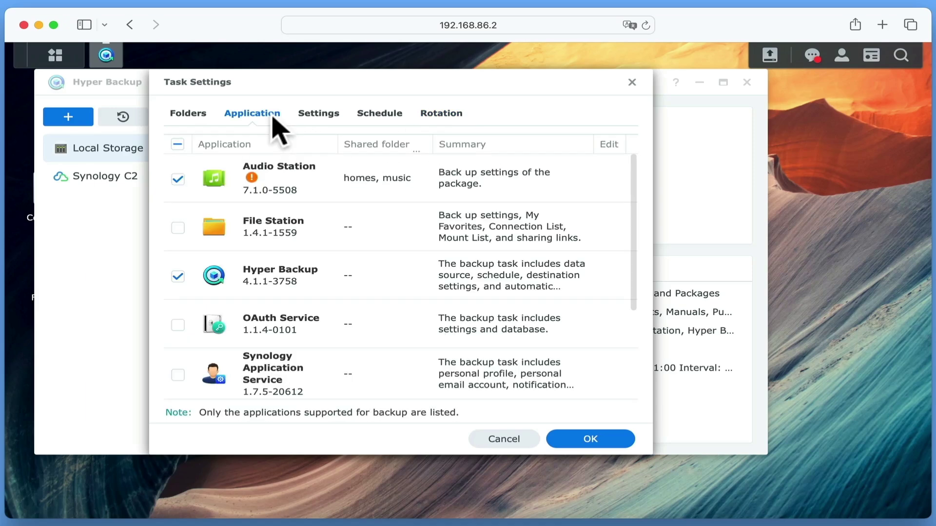
Include File Station, OAuth Service, Synology Application Service and Universal Search, then save the task.
left_click(179, 228)
left_click(179, 326)
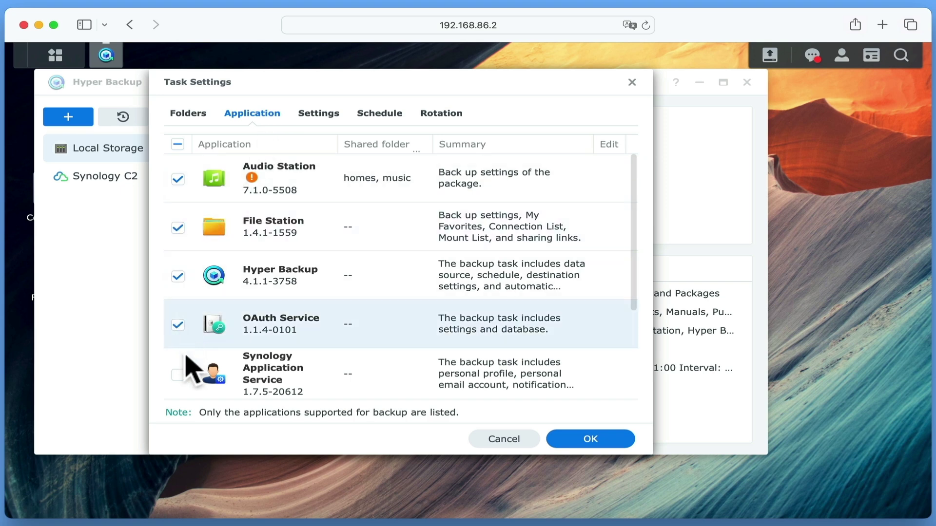
left_click(178, 375)
scroll(189, 386, "down", 3)
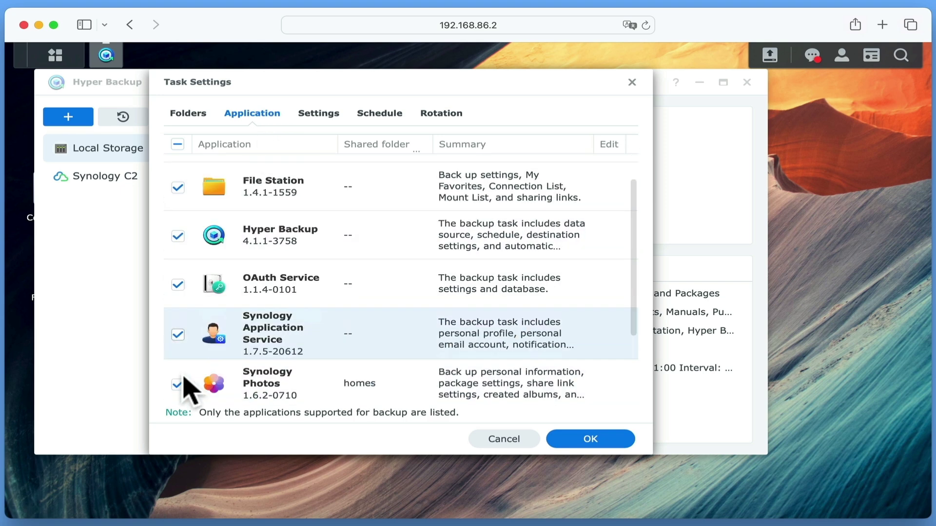
left_click(180, 332)
left_click(180, 332)
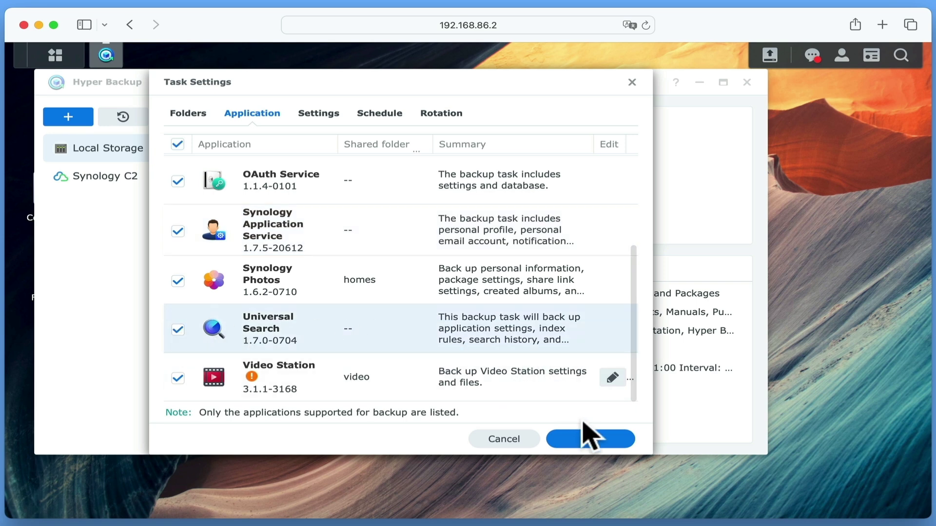
left_click(586, 439)
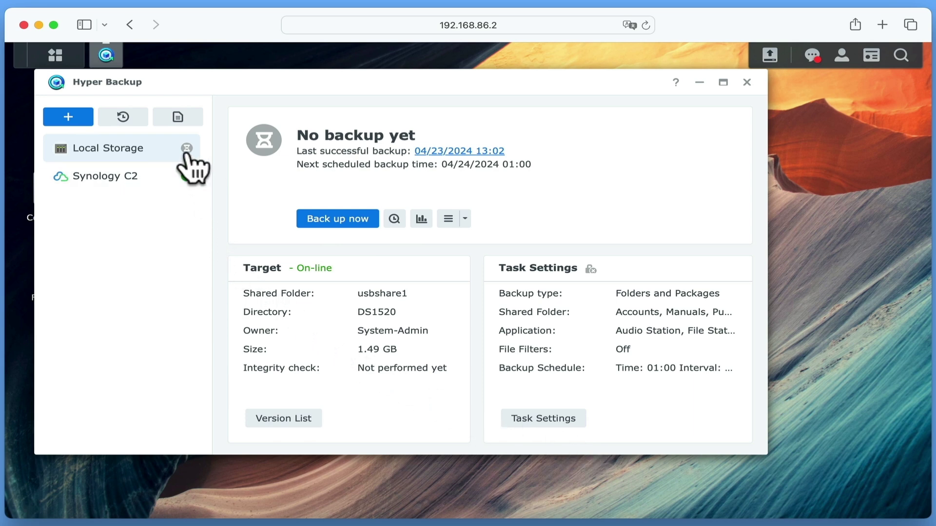
Run the Local Storage backup now, then open the Synology C2 task's settings.
left_click(336, 222)
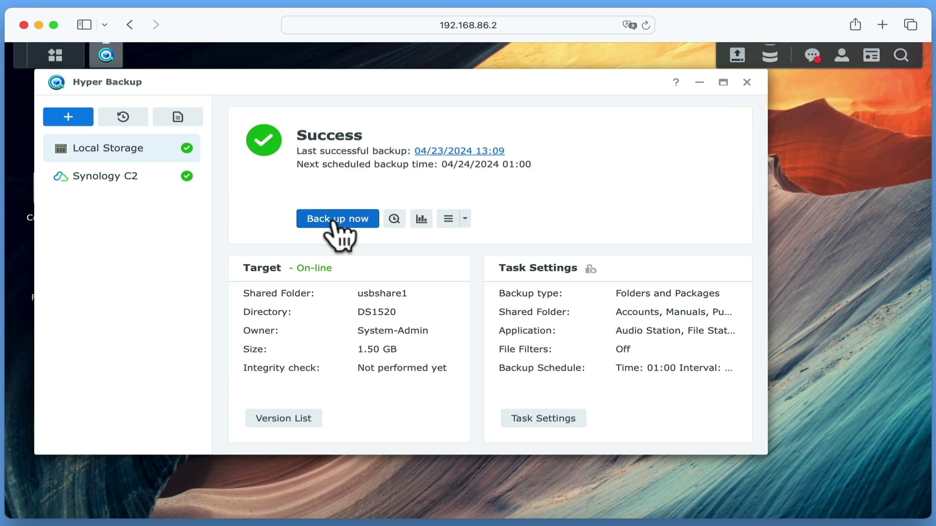
left_click(149, 179)
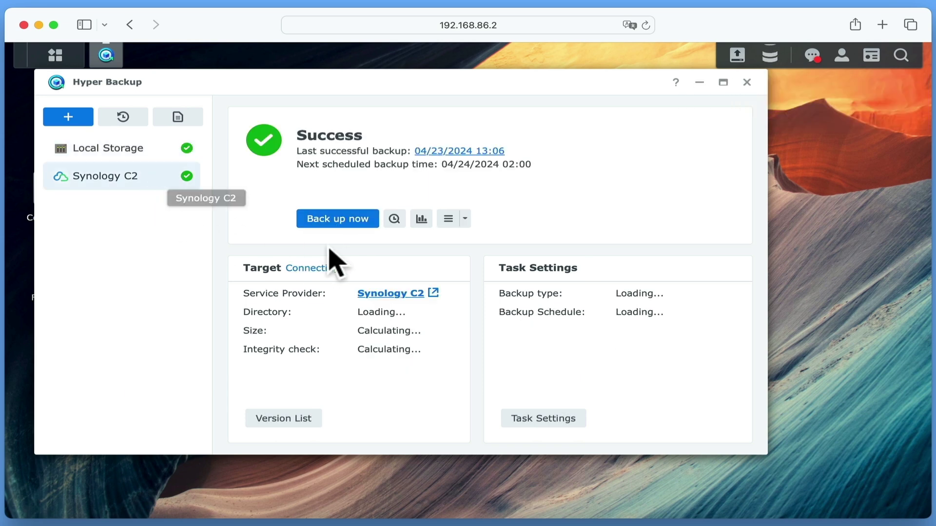
left_click(555, 417)
Include every application in the Synology C2 task, save, and run its backup.
left_click(265, 118)
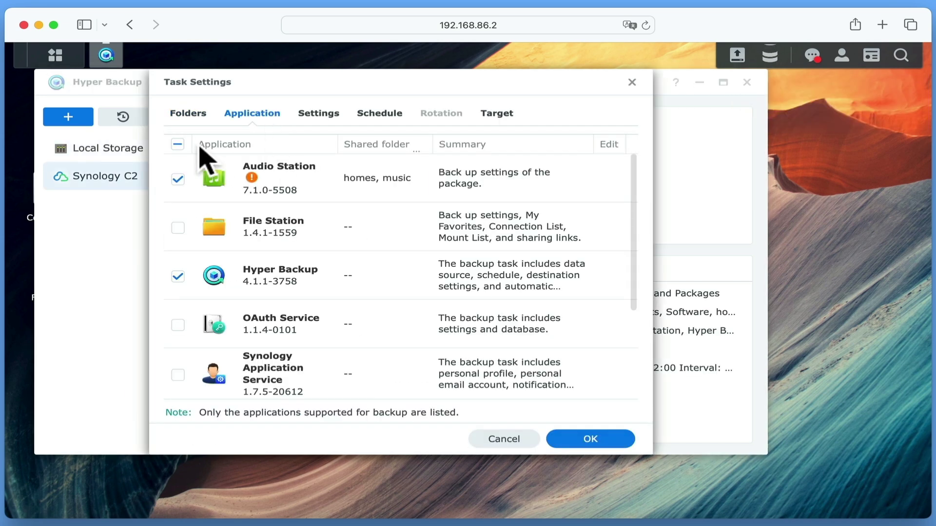
left_click(177, 145)
left_click(587, 440)
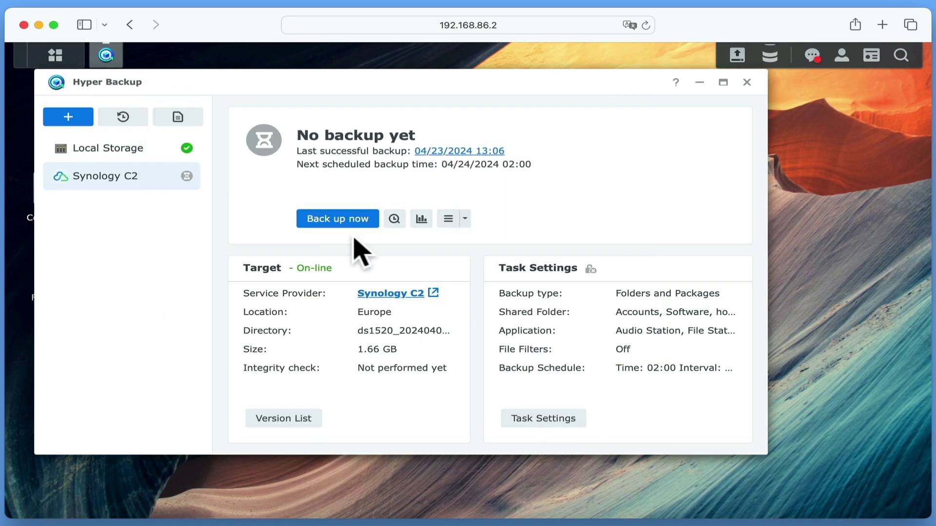
left_click(353, 221)
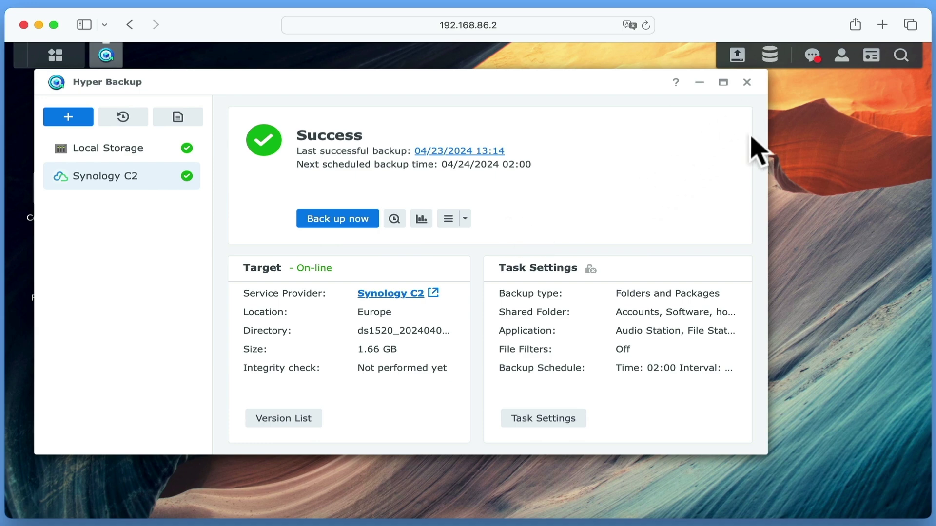
Close Hyper Backup and sign out of DSM.
left_click(747, 82)
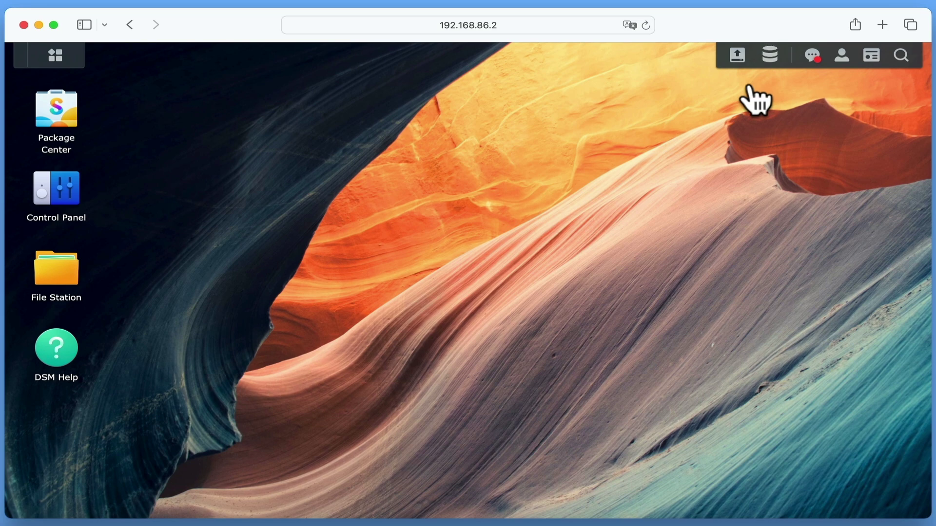
left_click(842, 62)
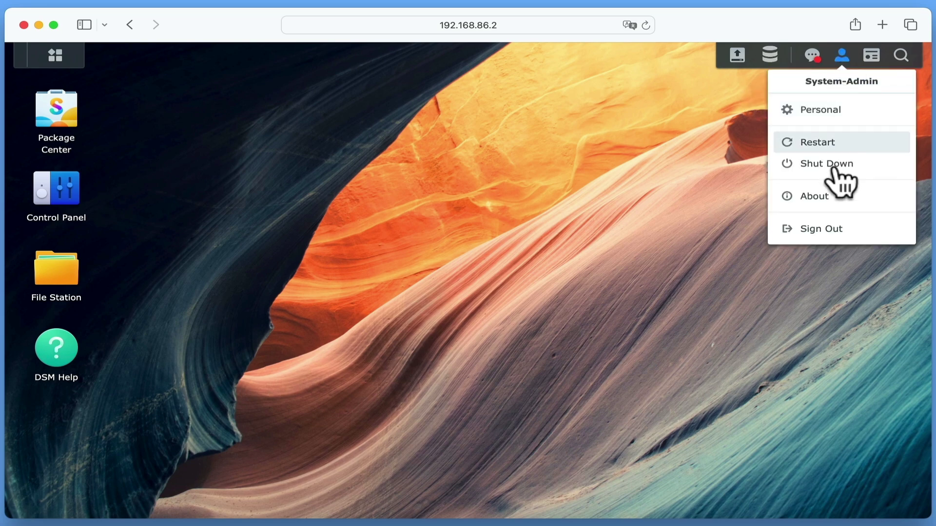
left_click(829, 231)
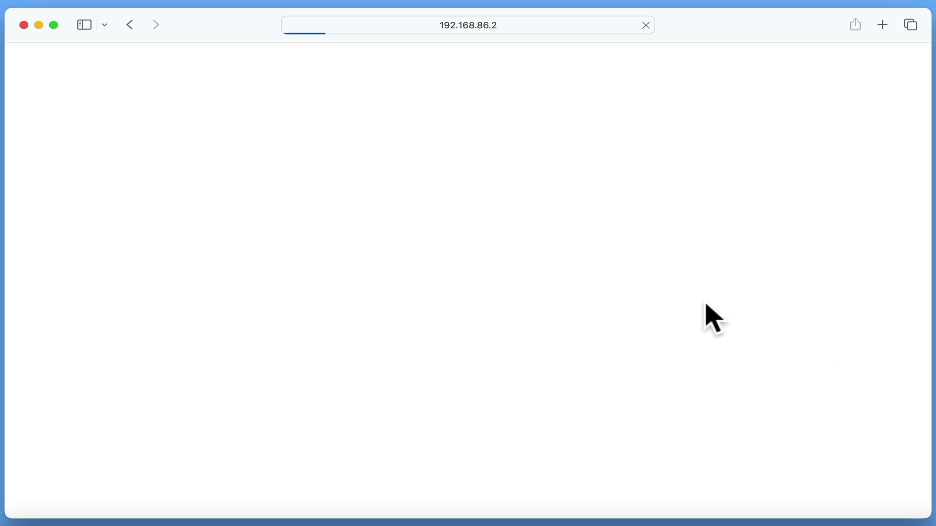